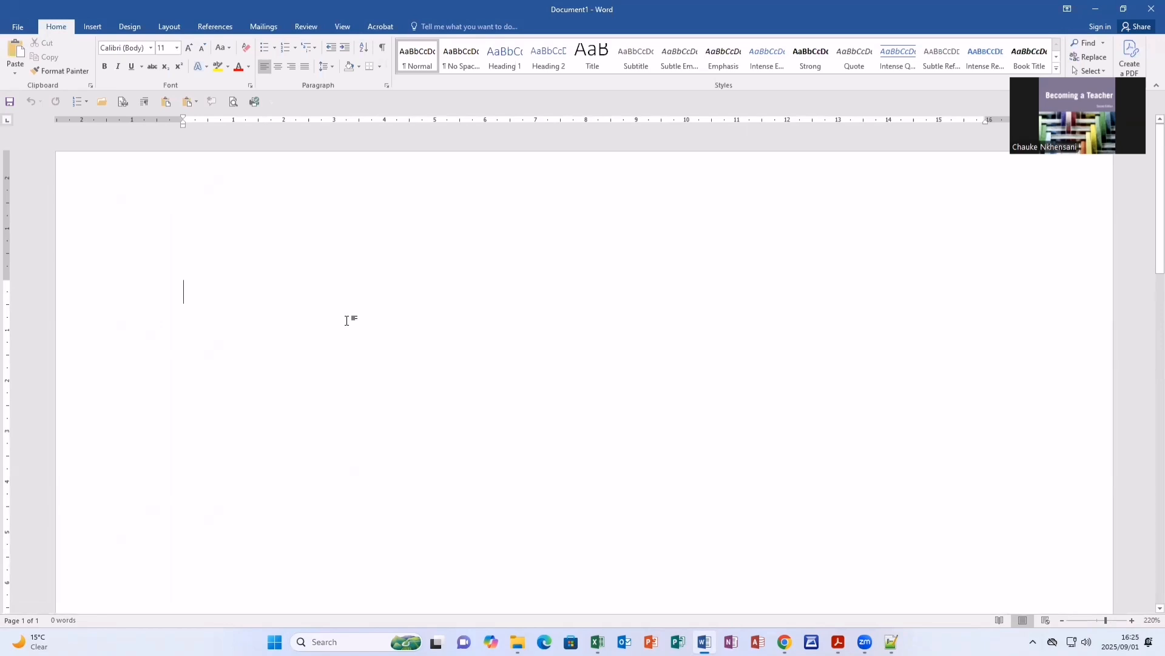
Enter the heading "Citations & Bibliography" on the first line of the blank document.
{"action": "type", "text": "C"}
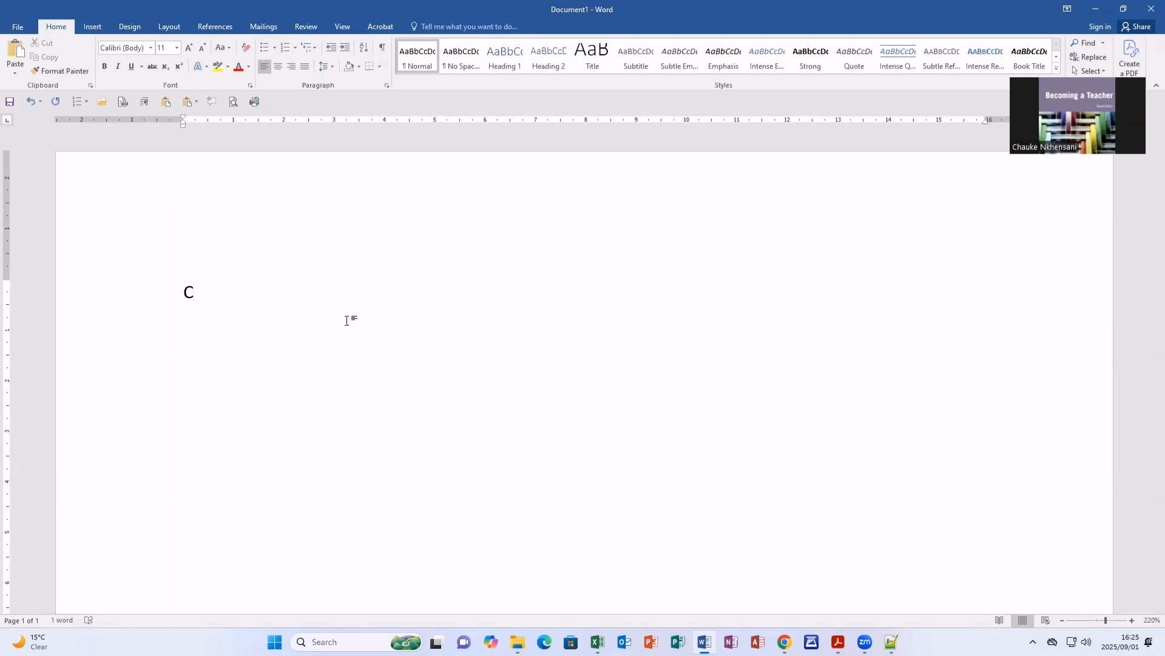
{"action": "type", "text": "itations & "}
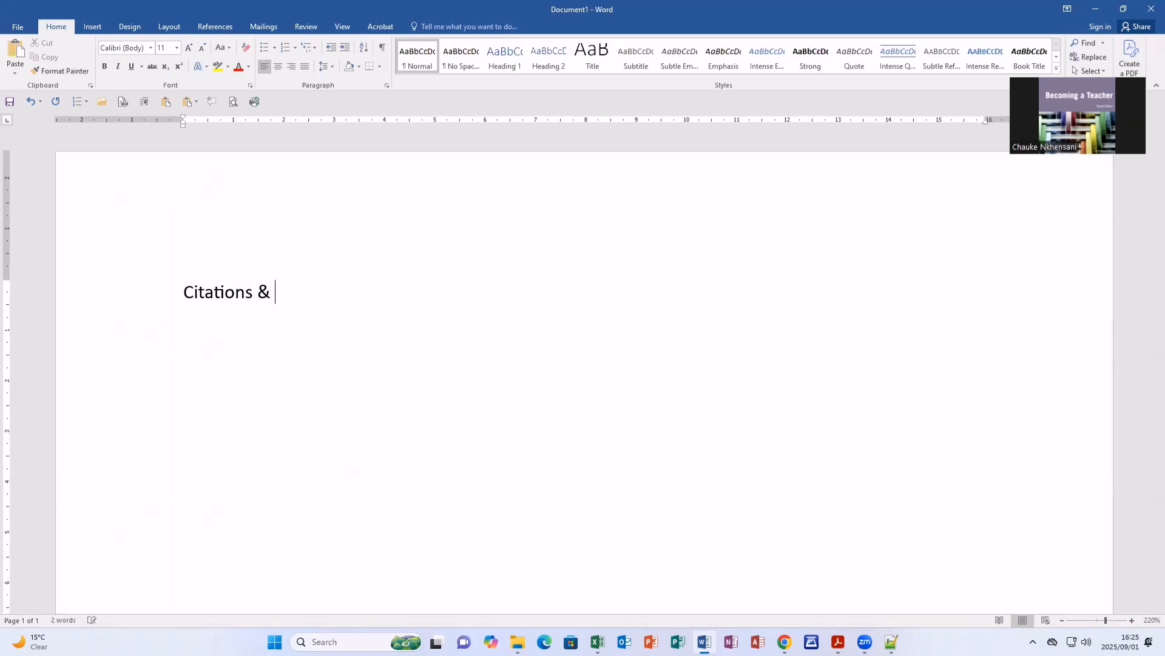
{"action": "type", "text": "Bibliogra"}
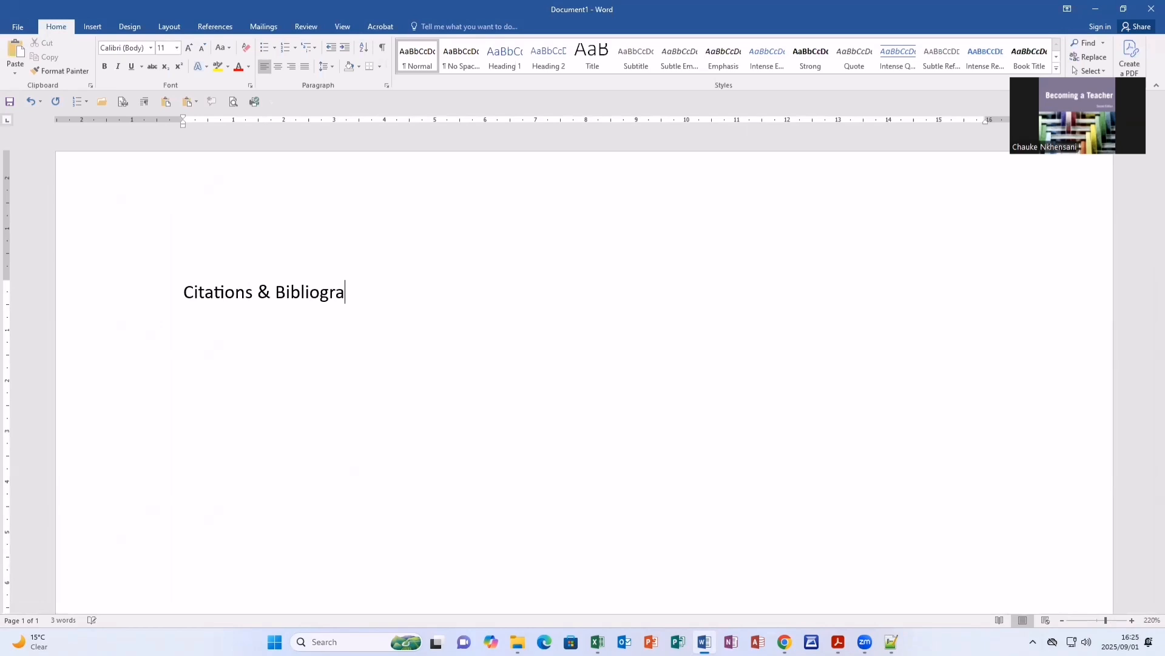
{"action": "type", "text": "phy"}
{"action": "key", "text": "Return"}
Add the date "01 September 2025" on its own line below the heading.
{"action": "type", "text": "01 Septe"}
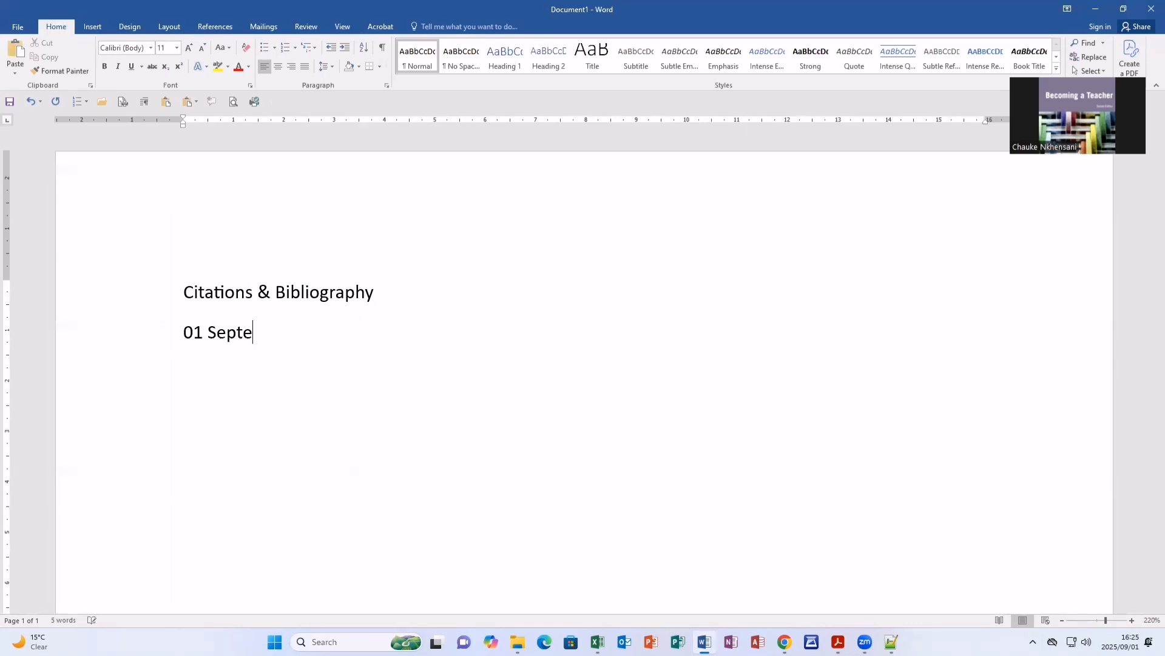
{"action": "type", "text": "mber 2025"}
{"action": "key", "text": "Return"}
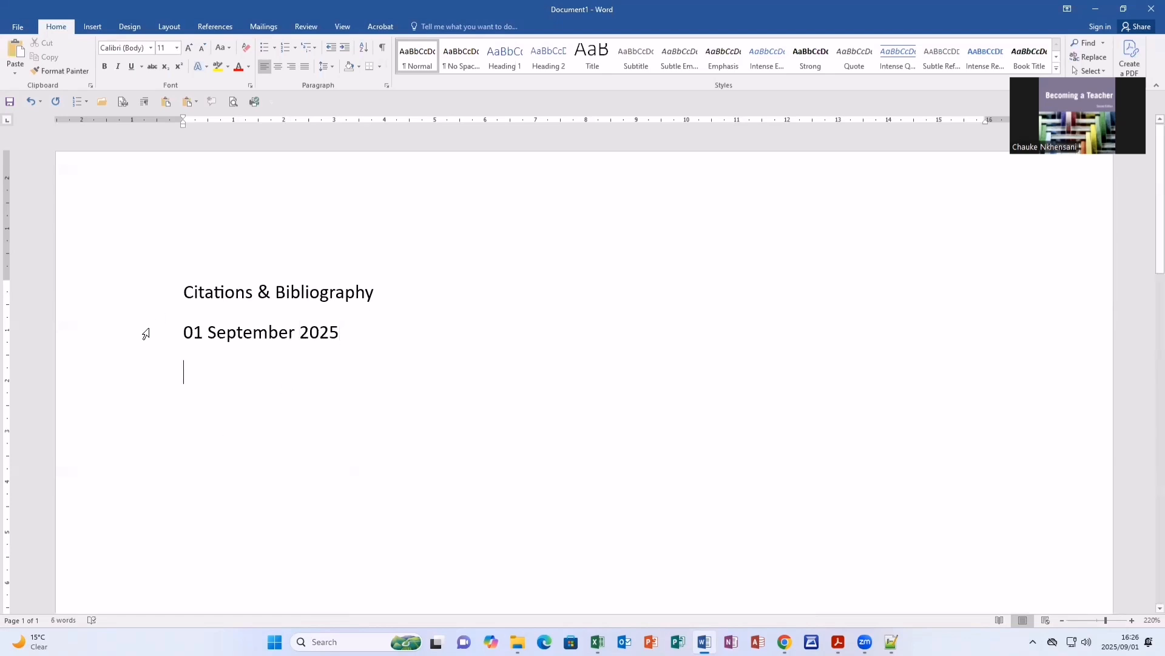
Underline the date line and make the "Citations & Bibliography" heading bold.
{"action": "left_click", "coordinate": [145, 334]}
{"action": "left_click", "coordinate": [133, 67]}
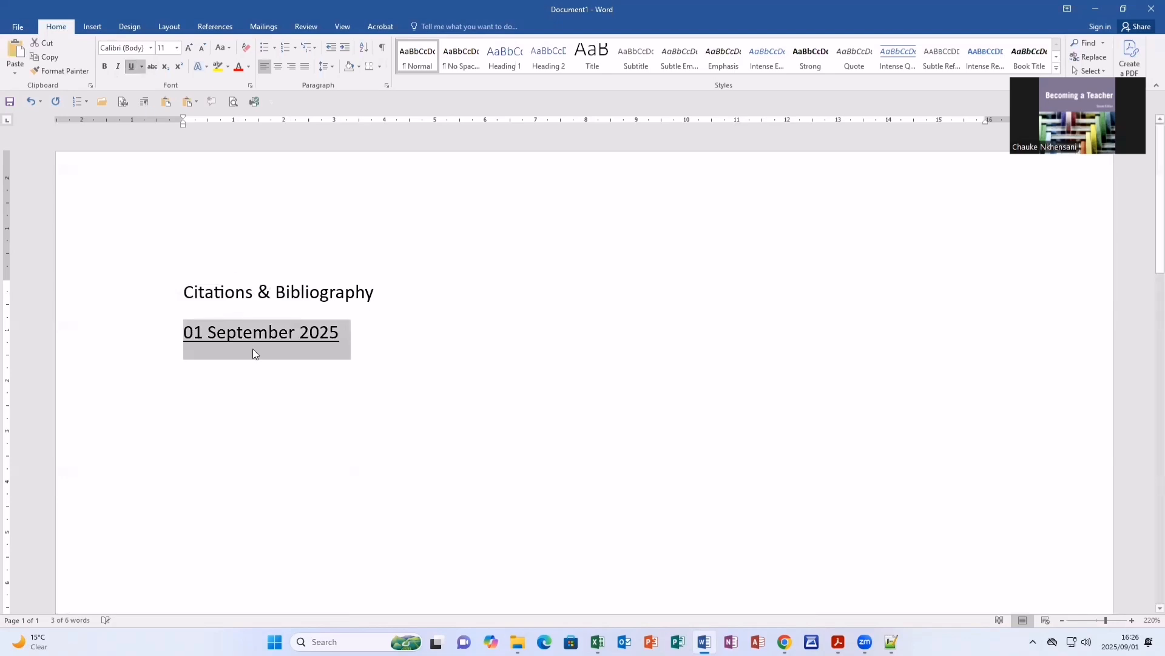
{"action": "left_click", "coordinate": [215, 377]}
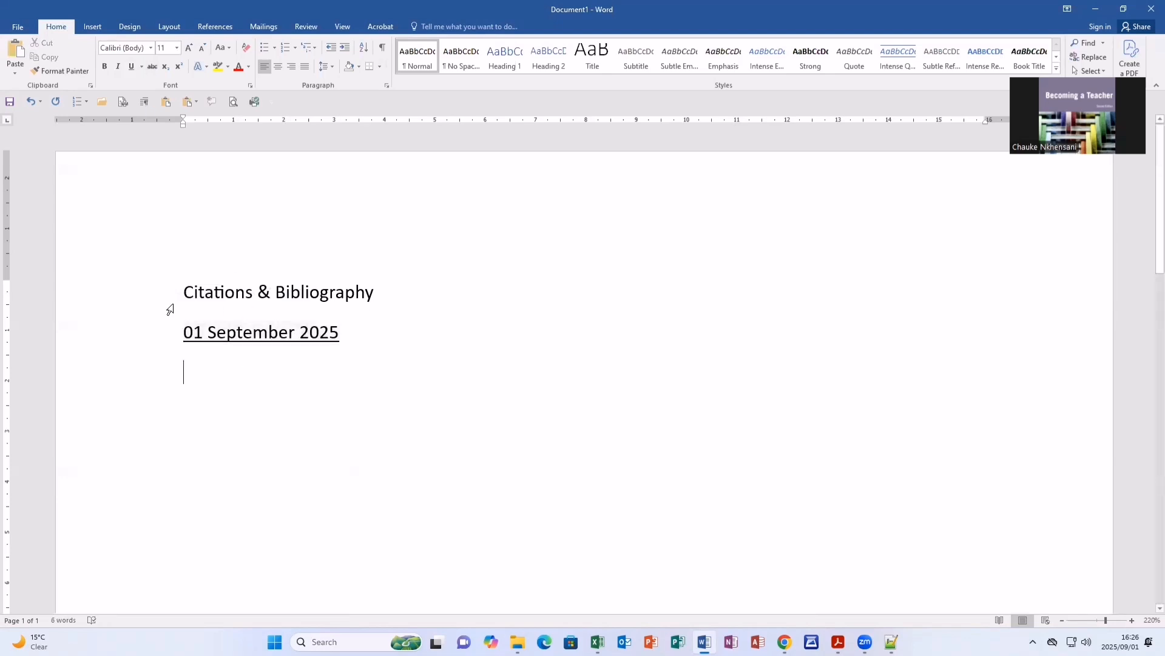
{"action": "left_click", "coordinate": [155, 298]}
{"action": "left_click", "coordinate": [106, 68]}
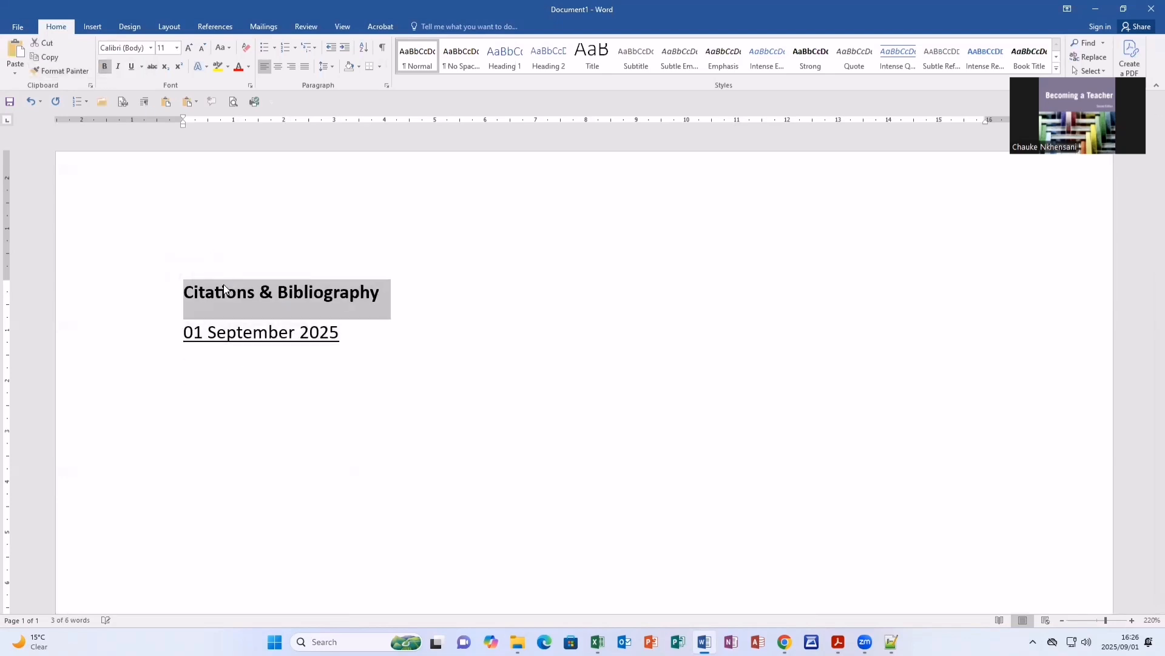
{"action": "left_click", "coordinate": [225, 385]}
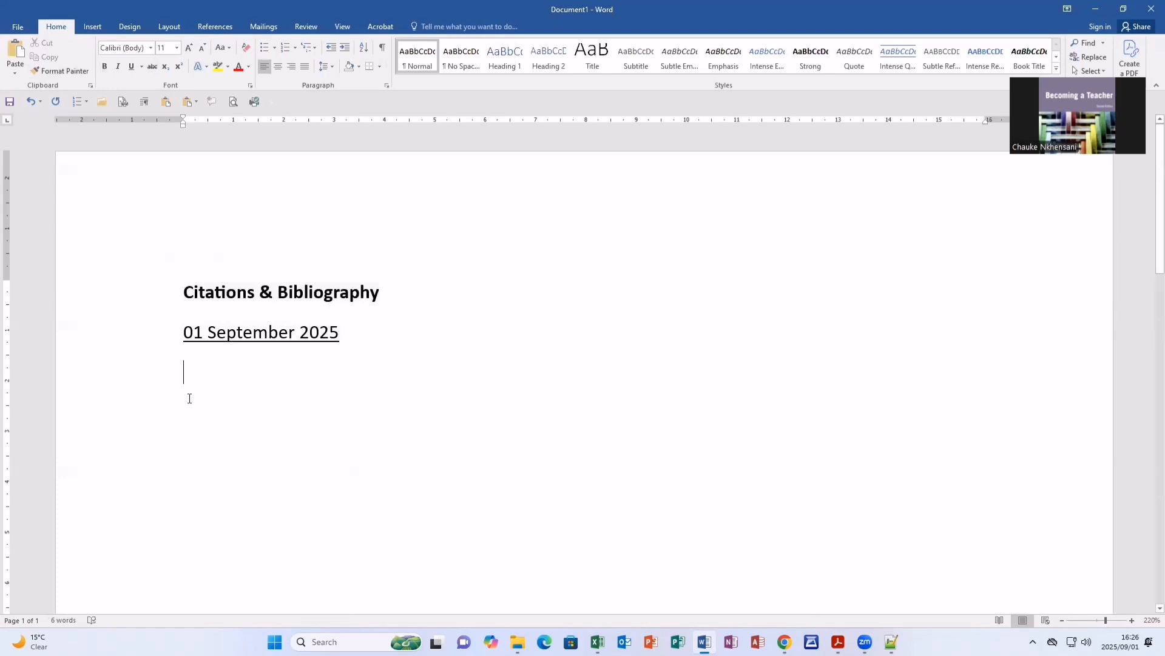
Generate sample paragraphs below the date with =rand().
{"action": "type", "text": "=rand"}
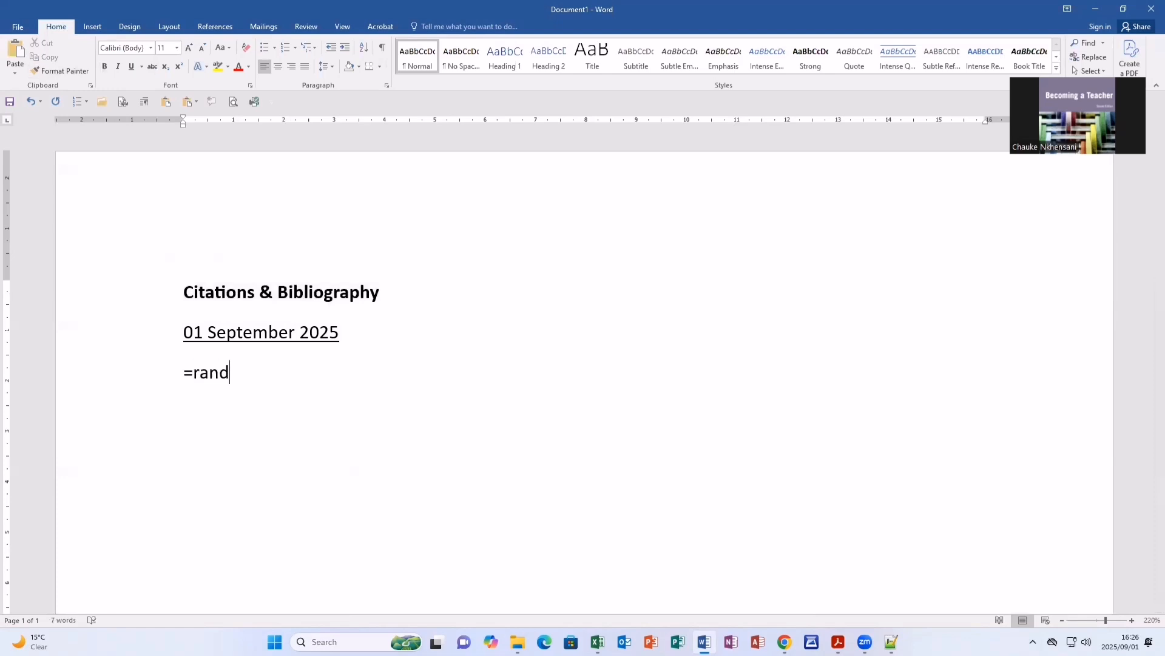
{"action": "type", "text": "()"}
{"action": "key", "text": "Return"}
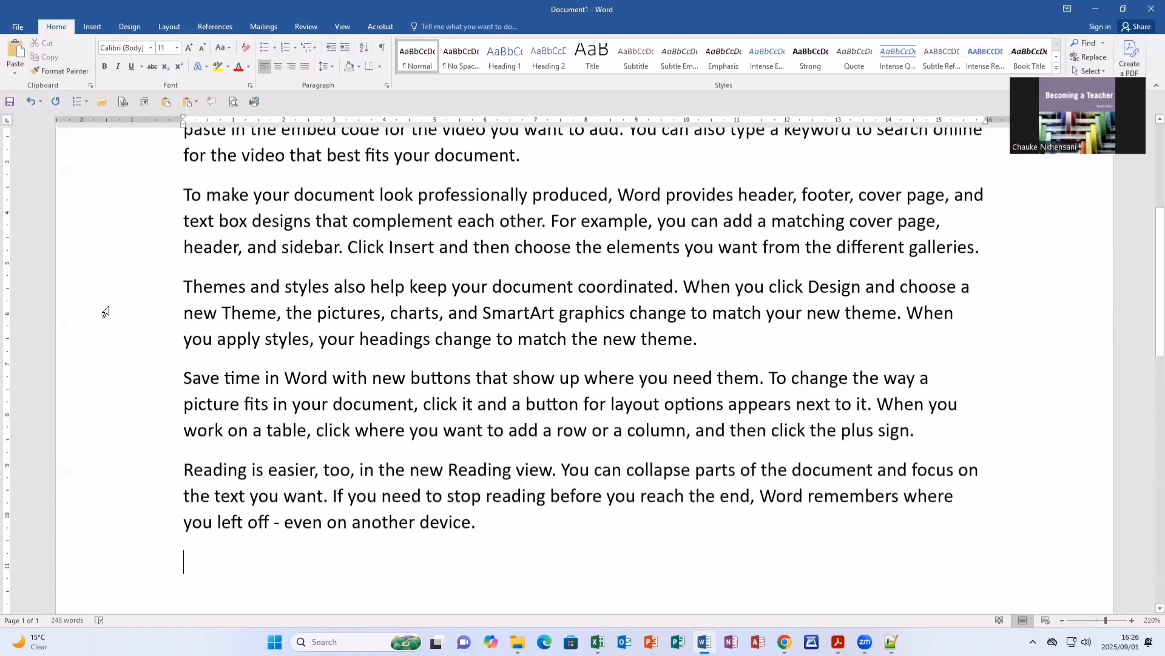
{"action": "scroll", "coordinate": [104, 309], "scroll_direction": "up", "scroll_amount": 3}
{"action": "scroll", "coordinate": [499, 338], "scroll_direction": "up", "scroll_amount": 2}
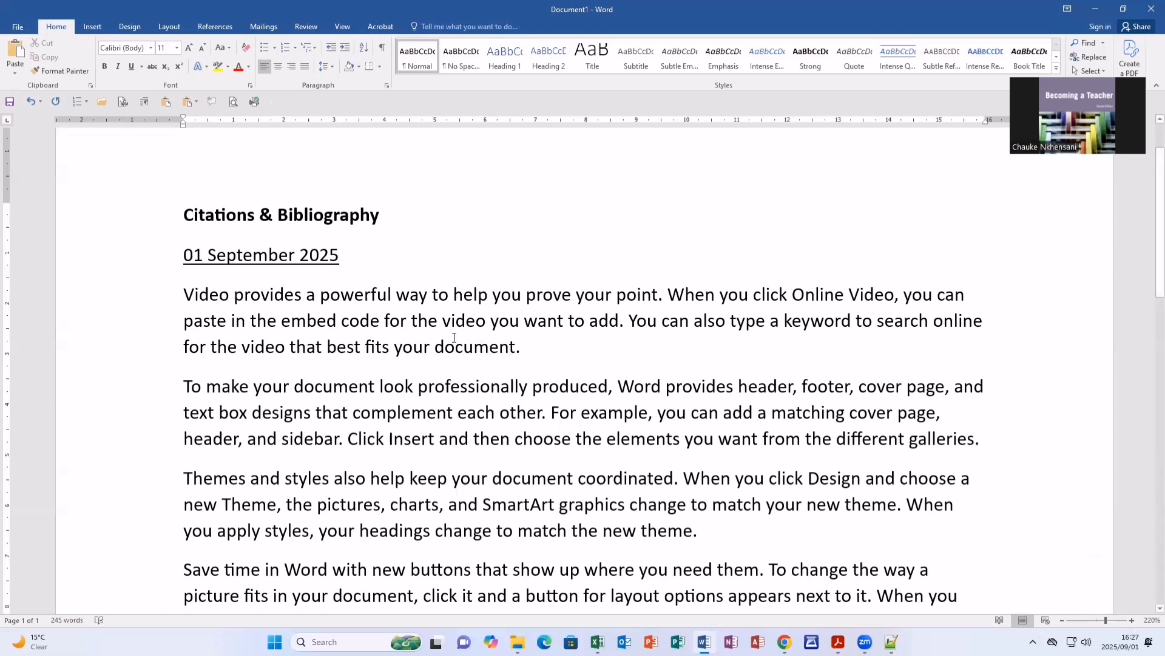
Replace the full stop ending the first body paragraph with a space to make room for a citation.
{"action": "left_click_drag", "start_coordinate": [183, 294], "coordinate": [521, 349]}
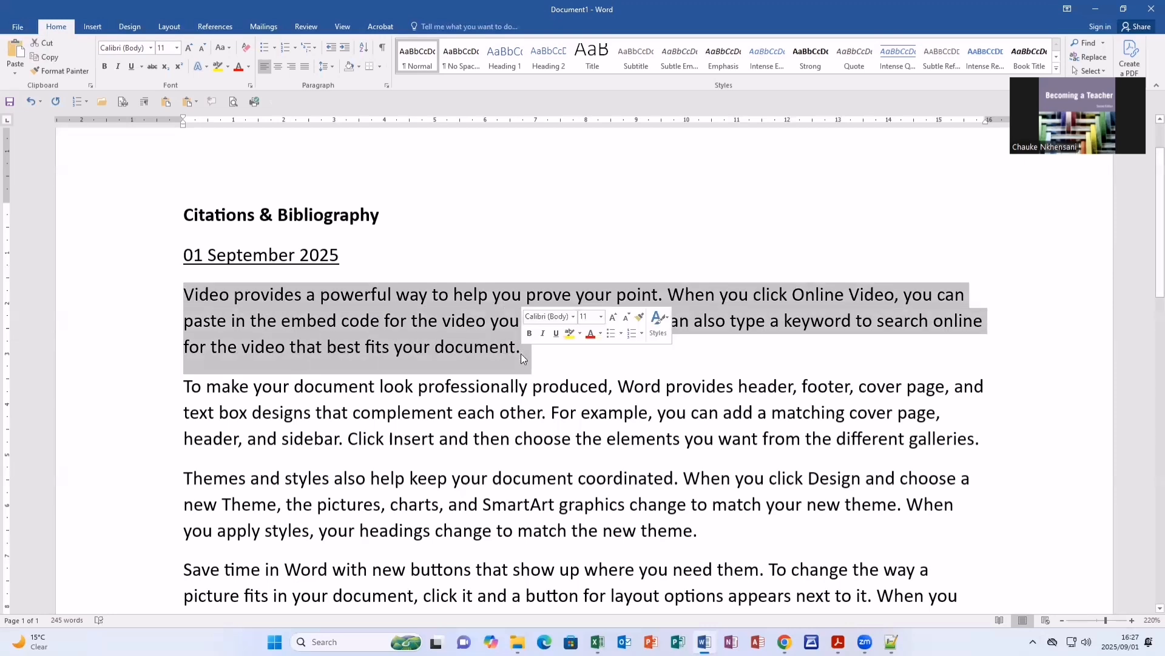
{"action": "left_click", "coordinate": [489, 334]}
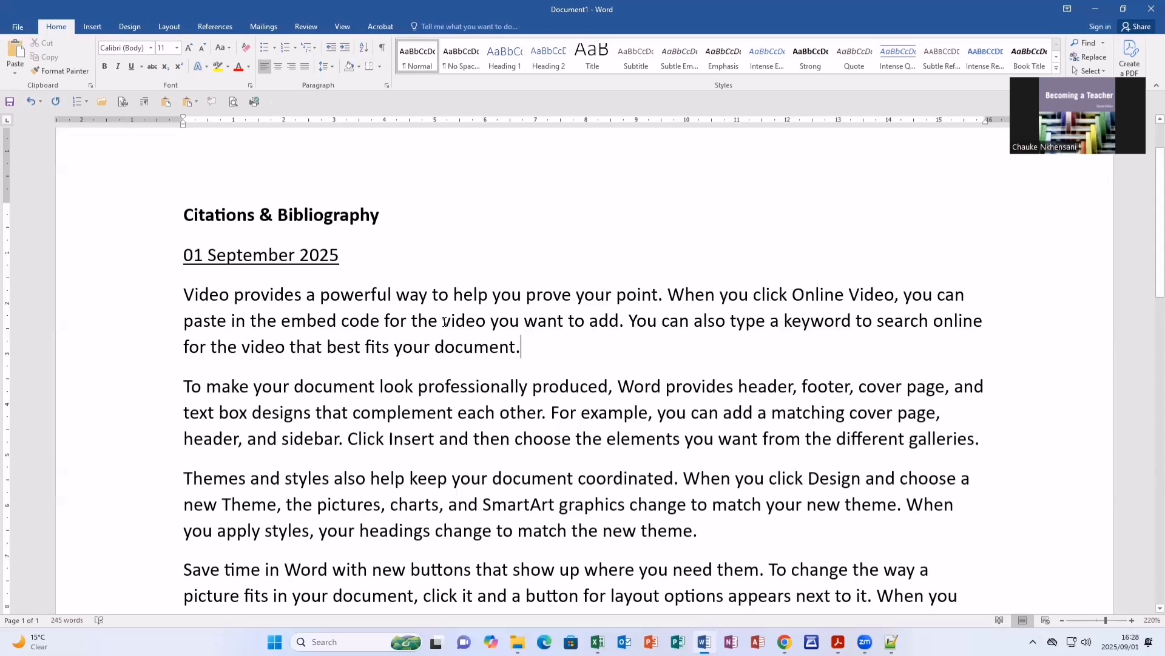
{"action": "key", "text": "BackSpace"}
Start a new citation source at the end of the first paragraph and set its source type to Web site.
{"action": "left_click", "coordinate": [221, 28]}
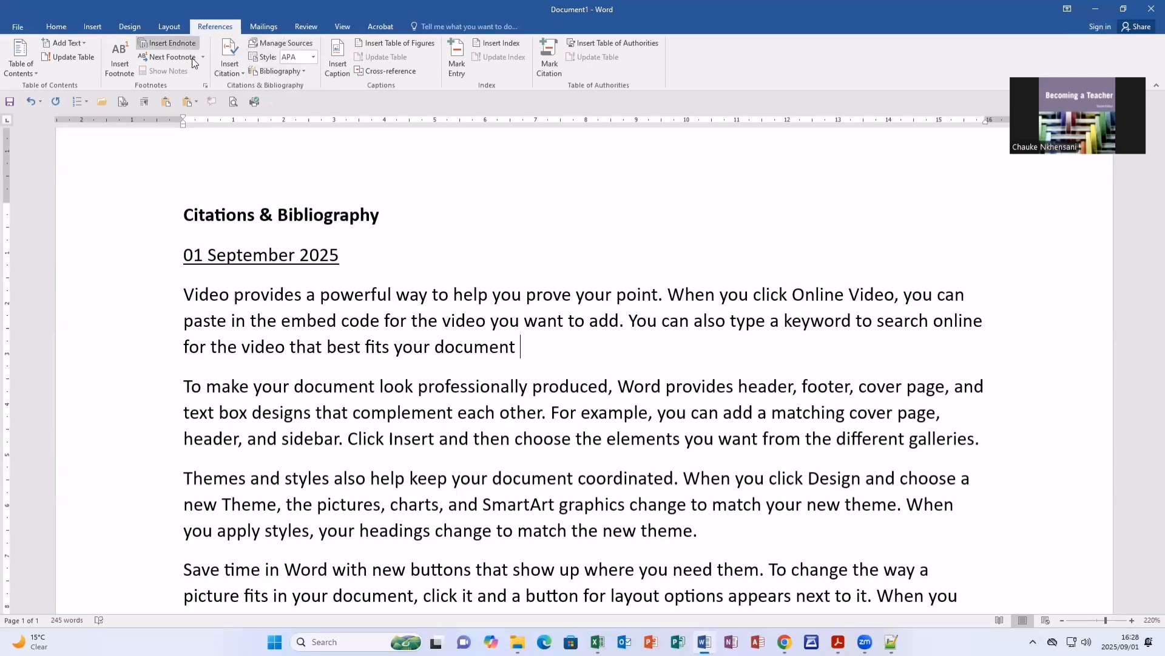
{"action": "left_click", "coordinate": [241, 74]}
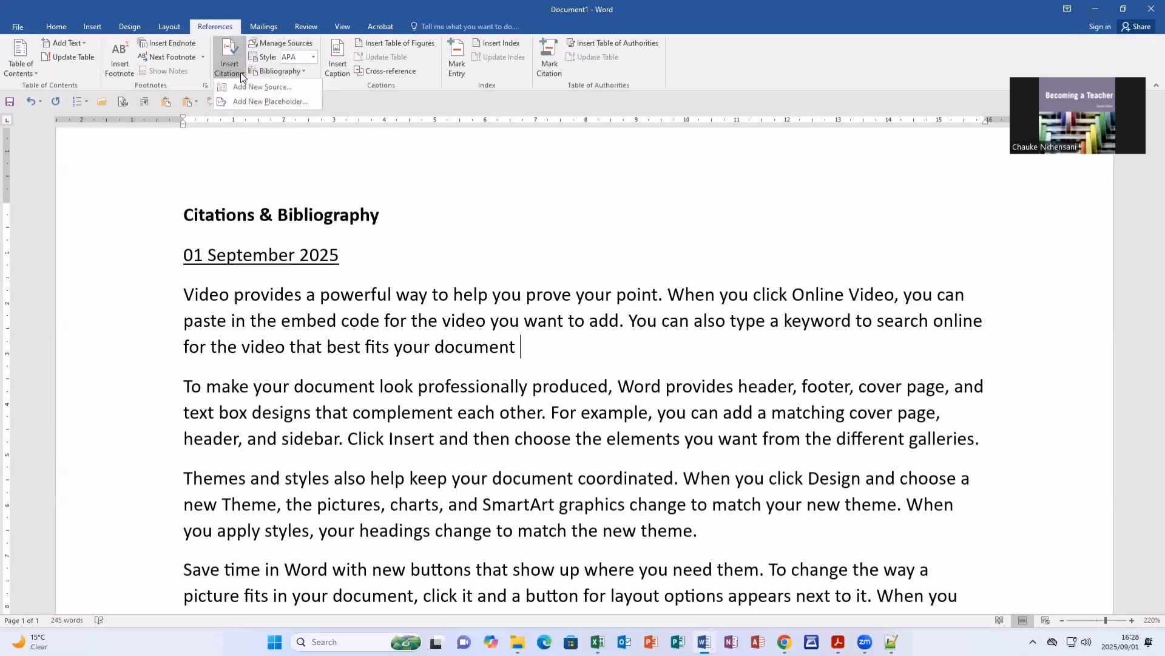
{"action": "left_click", "coordinate": [275, 87]}
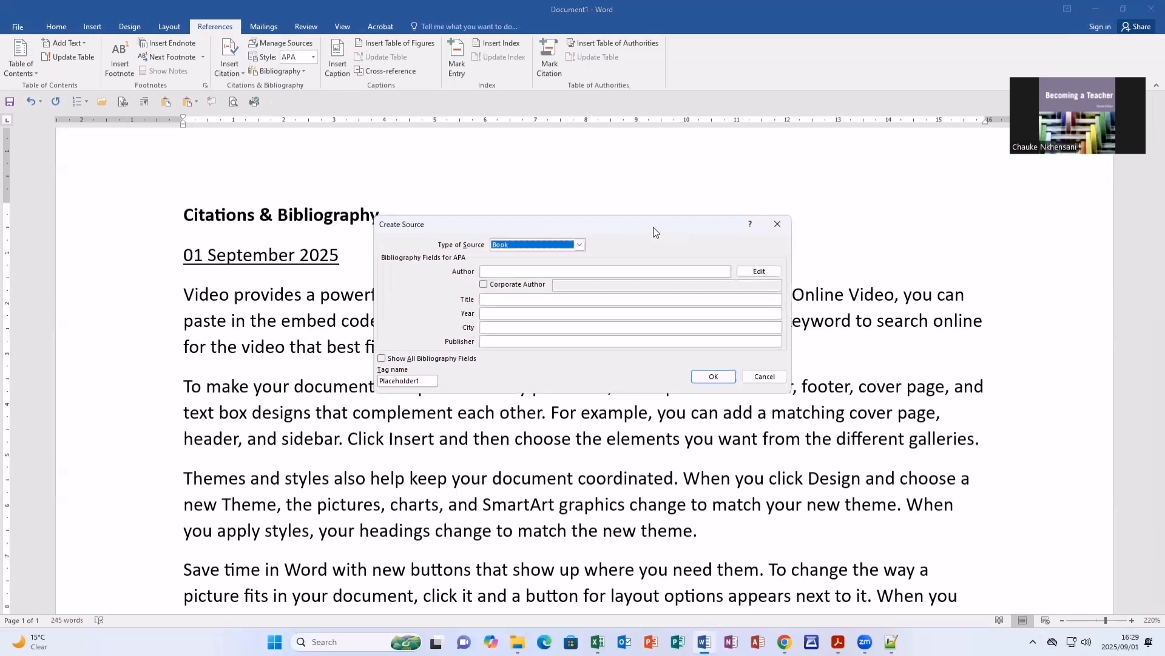
{"action": "left_click_drag", "start_coordinate": [653, 227], "coordinate": [542, 107]}
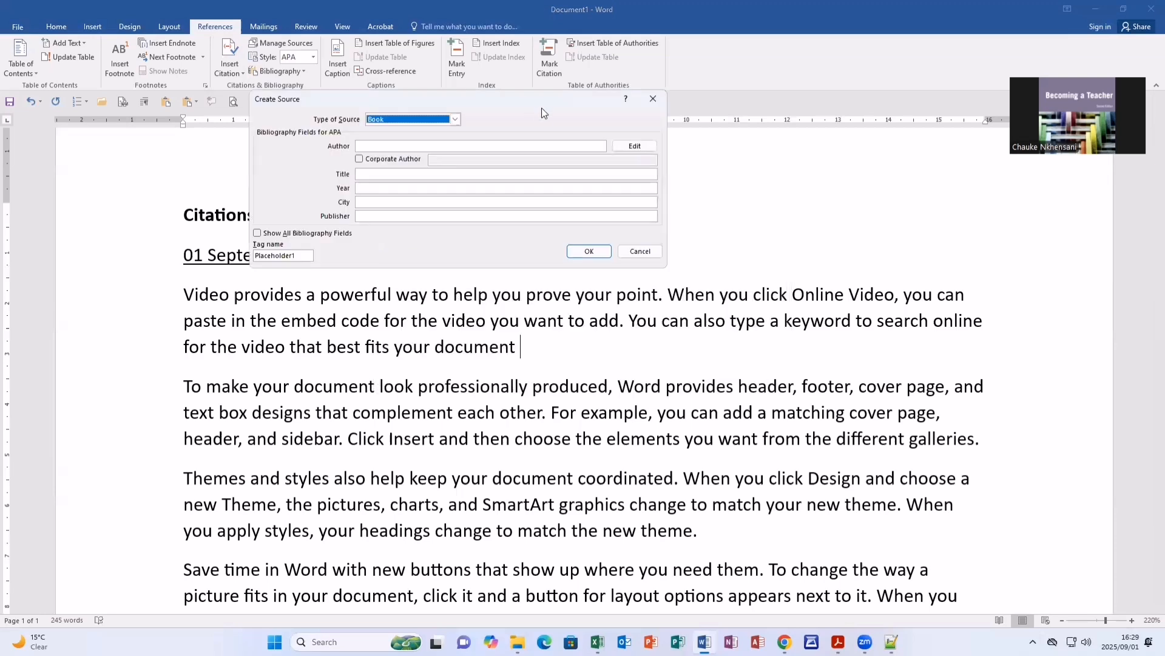
{"action": "left_click", "coordinate": [456, 119]}
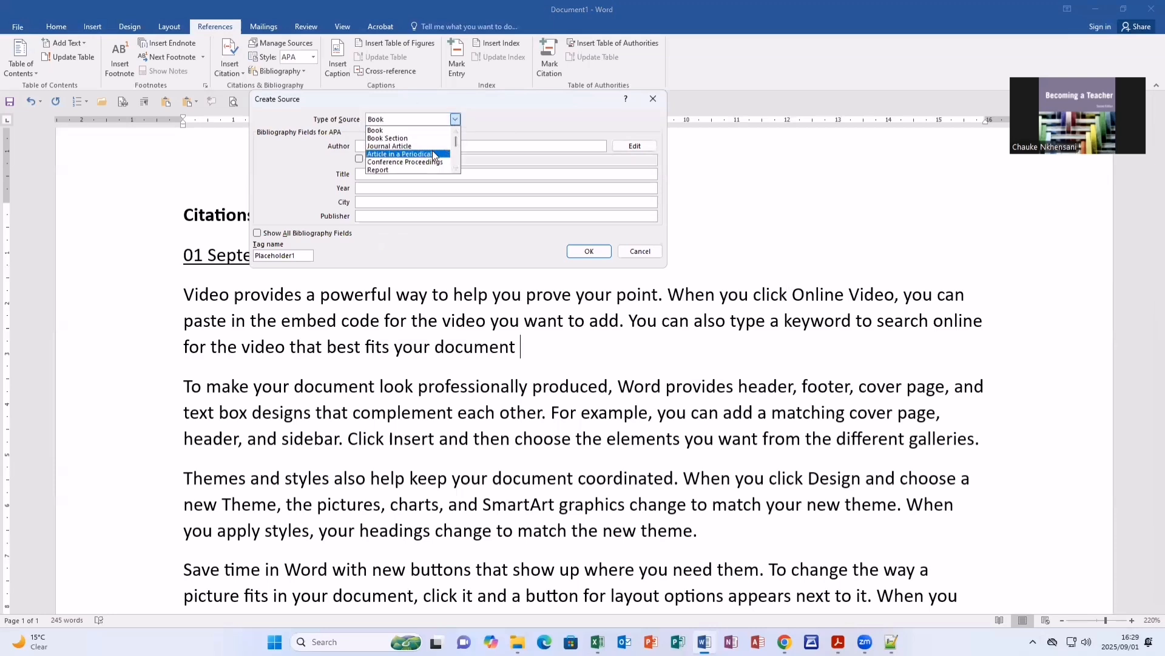
{"action": "scroll", "coordinate": [434, 156], "scroll_direction": "down", "scroll_amount": 3}
{"action": "scroll", "coordinate": [434, 156], "scroll_direction": "down", "scroll_amount": 2}
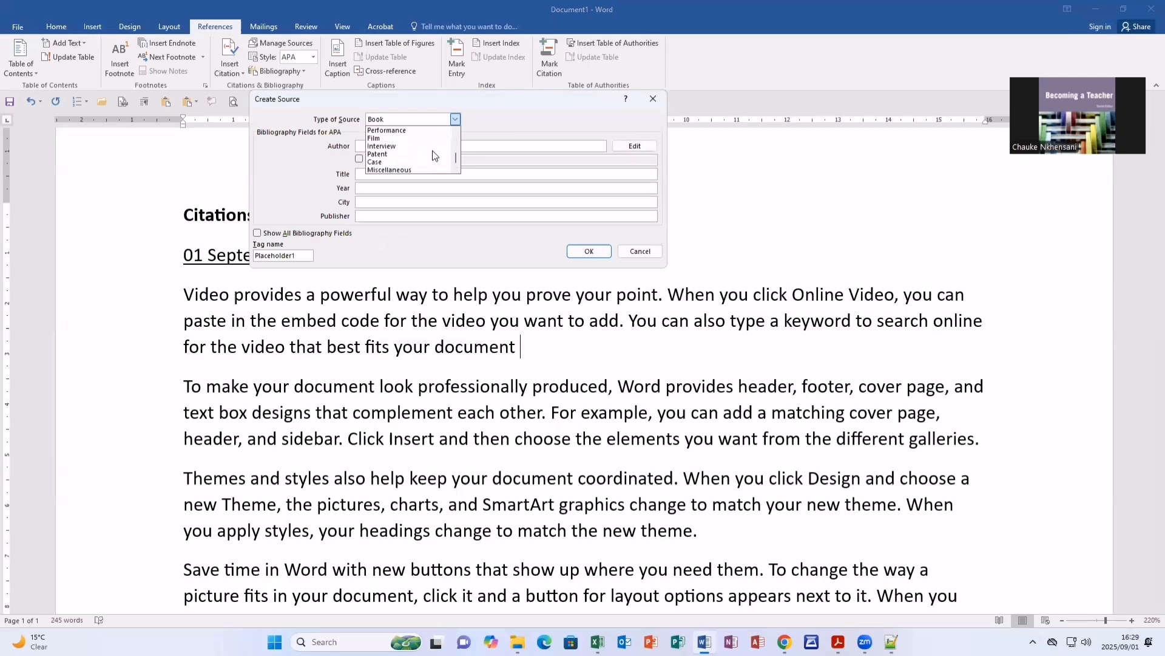
{"action": "scroll", "coordinate": [434, 156], "scroll_direction": "up", "scroll_amount": 4}
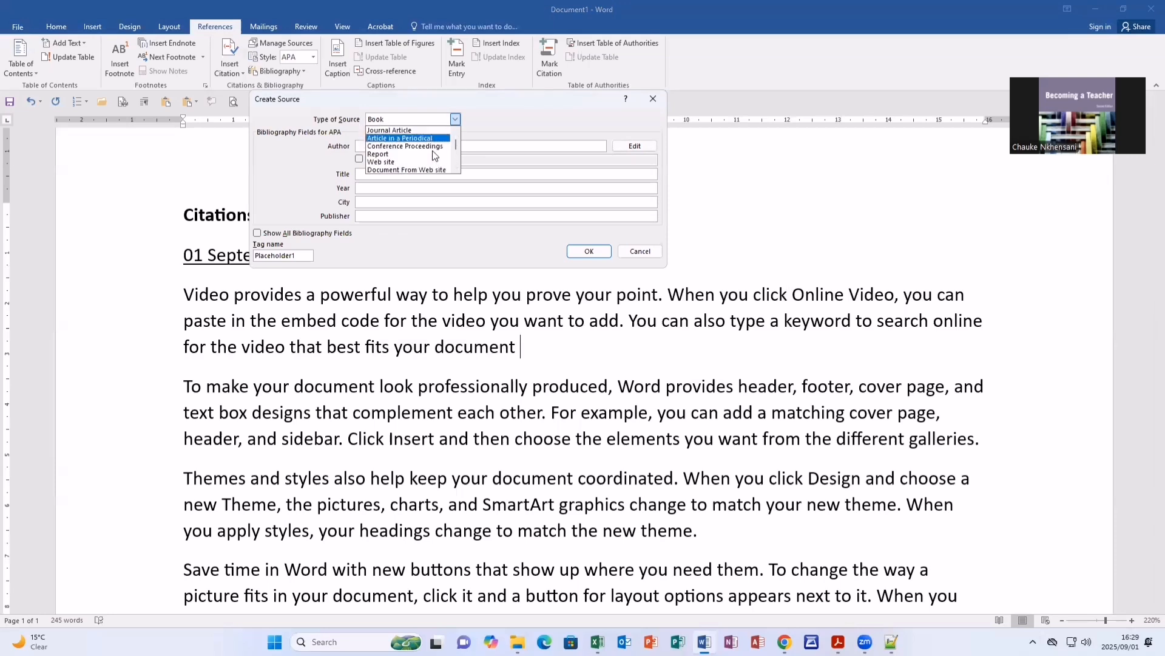
{"action": "scroll", "coordinate": [433, 151], "scroll_direction": "down", "scroll_amount": 1}
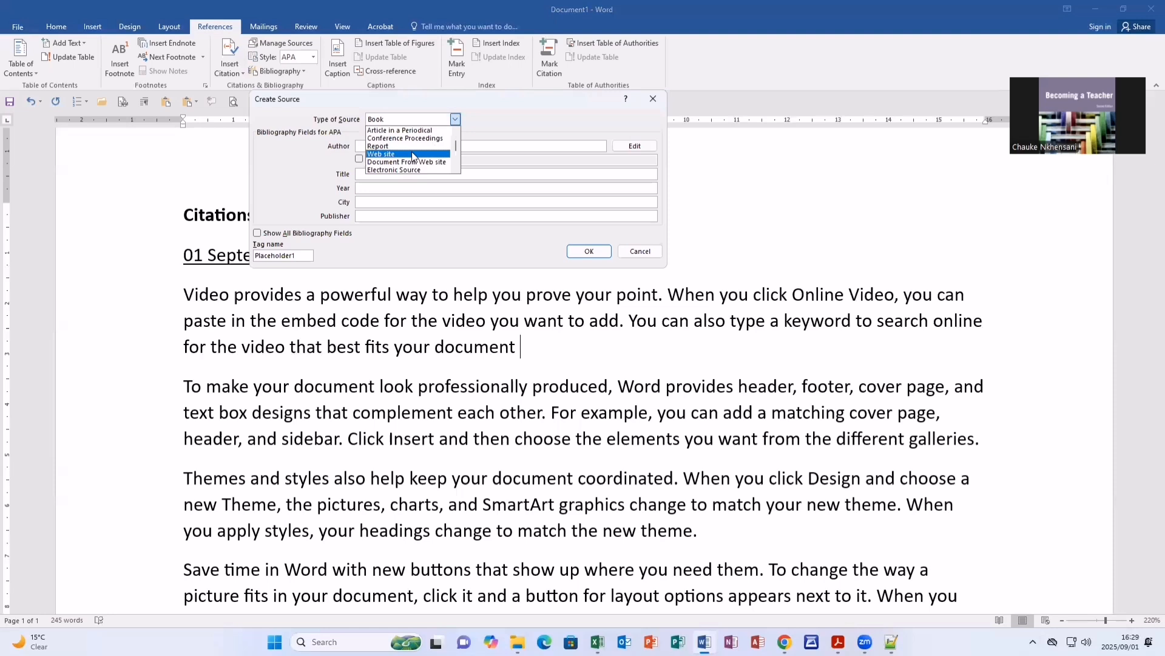
{"action": "left_click", "coordinate": [412, 155]}
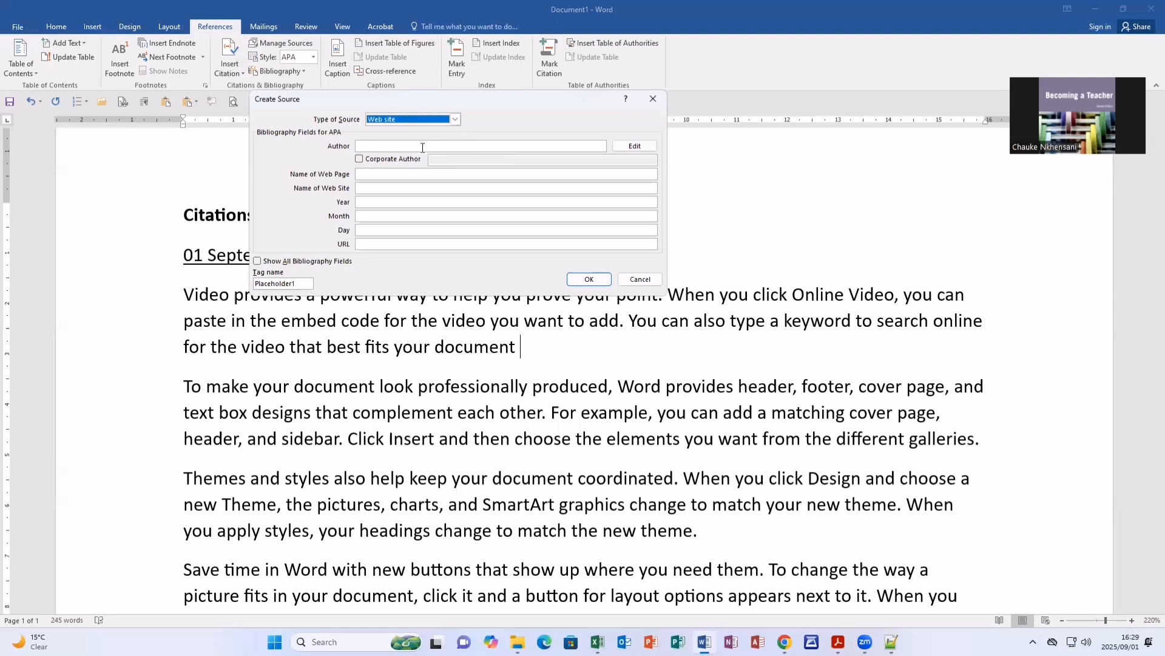
Add two authors to the source, entering the last and first name of each.
{"action": "left_click", "coordinate": [638, 148]}
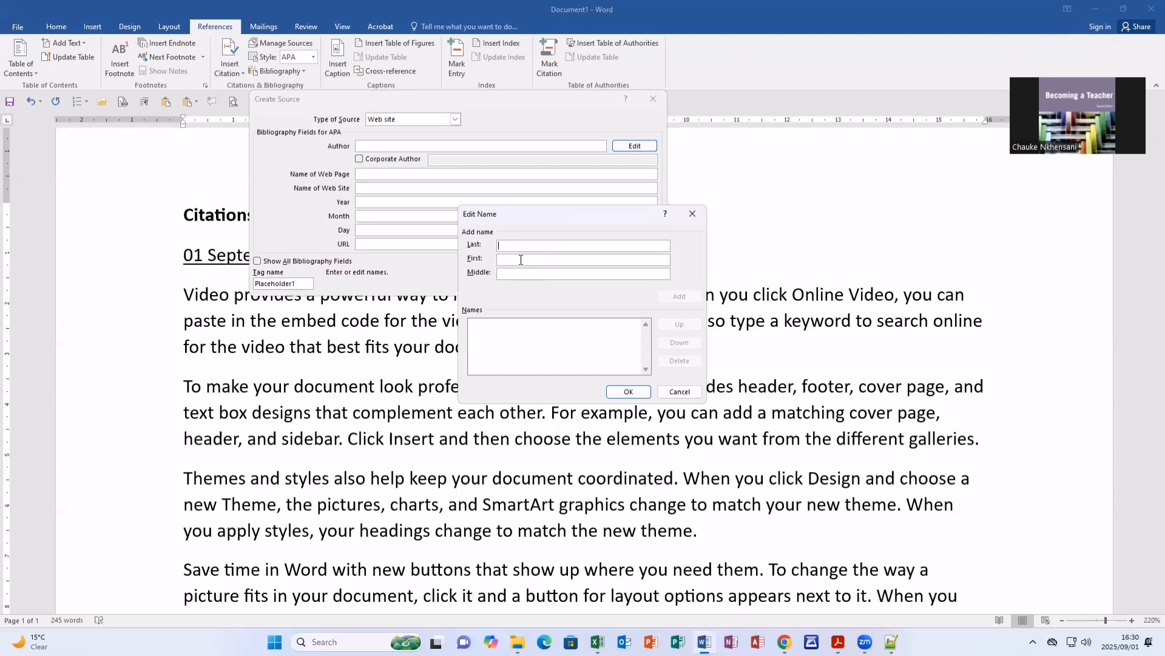
{"action": "left_click", "coordinate": [678, 296]}
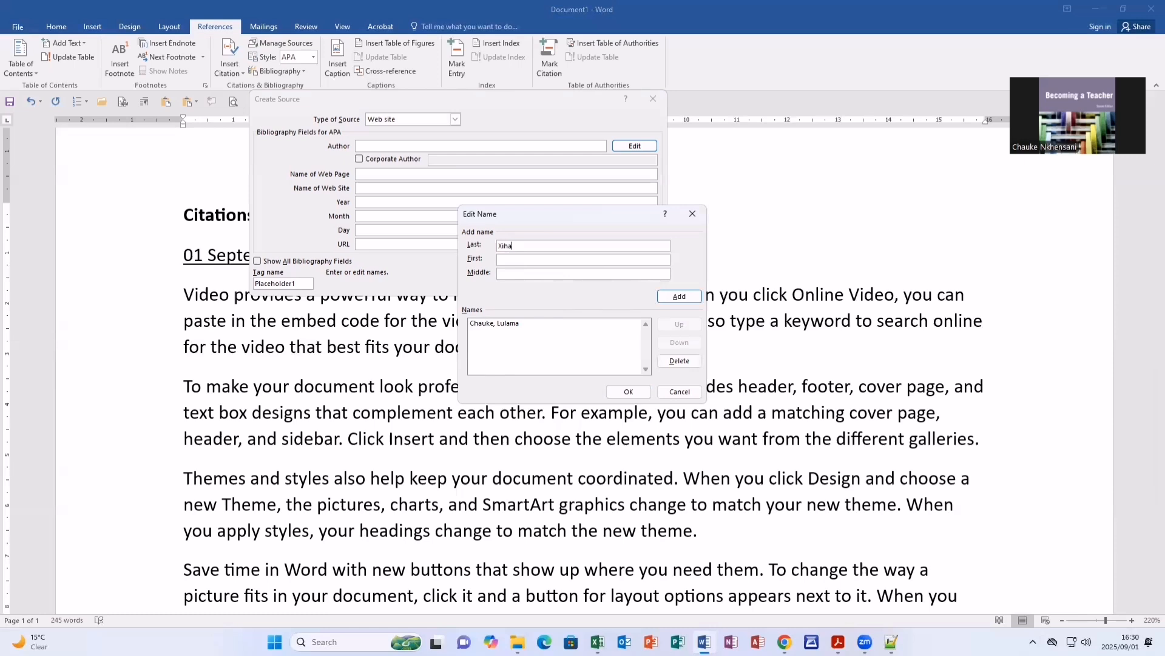
{"action": "left_click", "coordinate": [678, 299]}
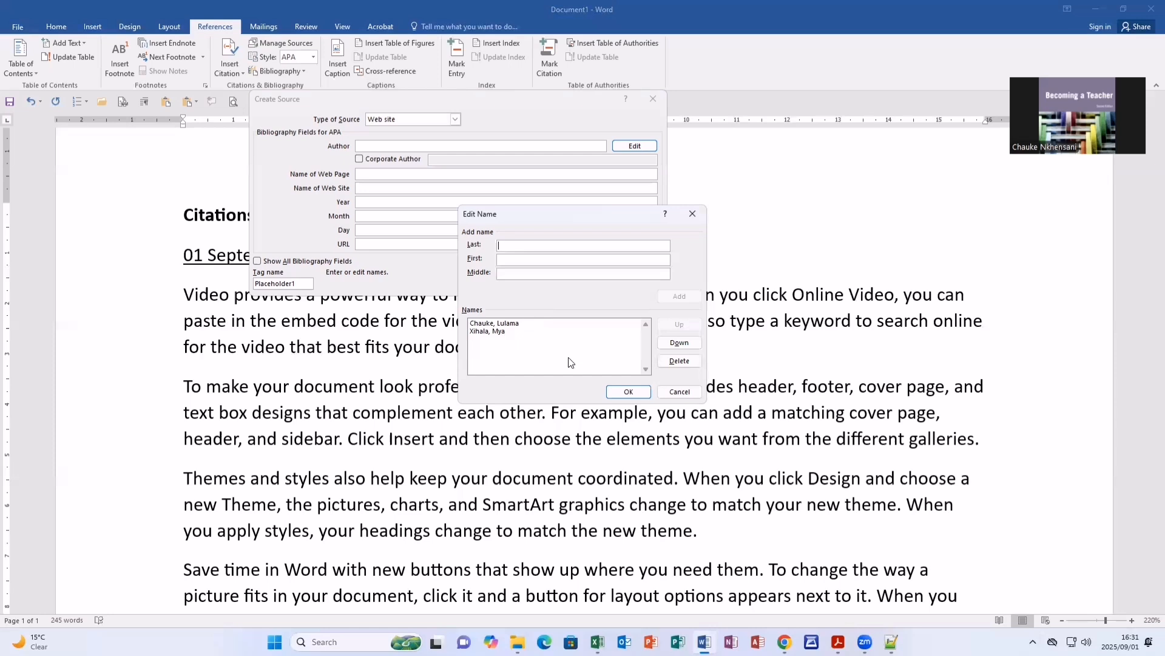
{"action": "left_click", "coordinate": [622, 391]}
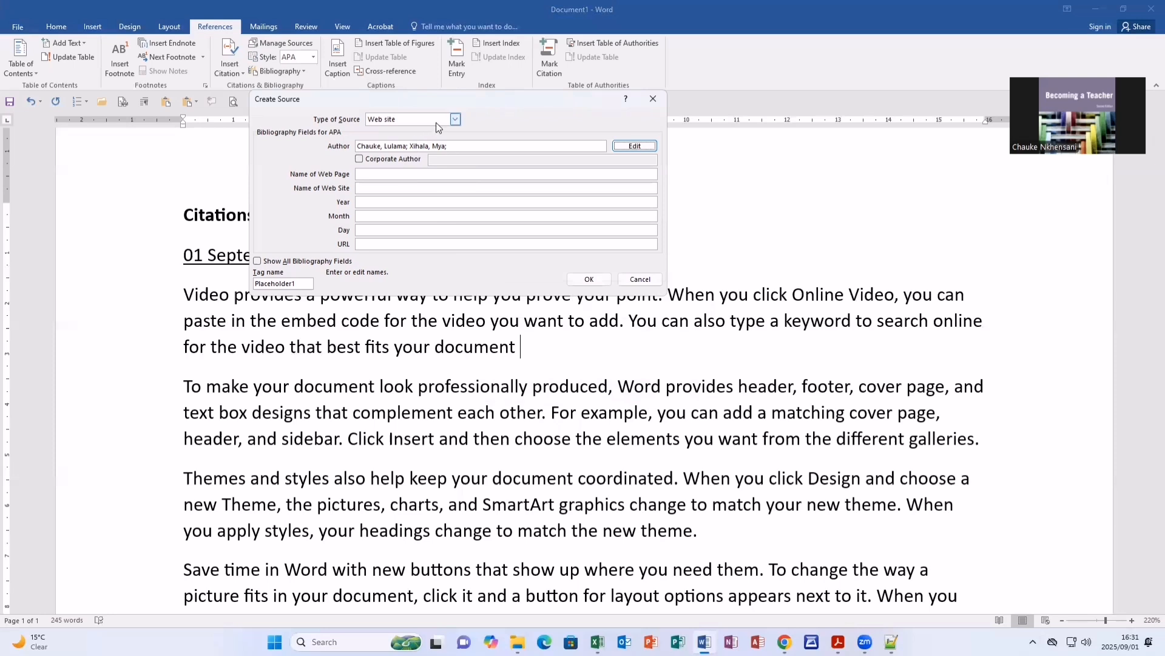
Name the source's web page "CAT Lessons" and its web site "Learning About CAT".
{"action": "left_click", "coordinate": [367, 175]}
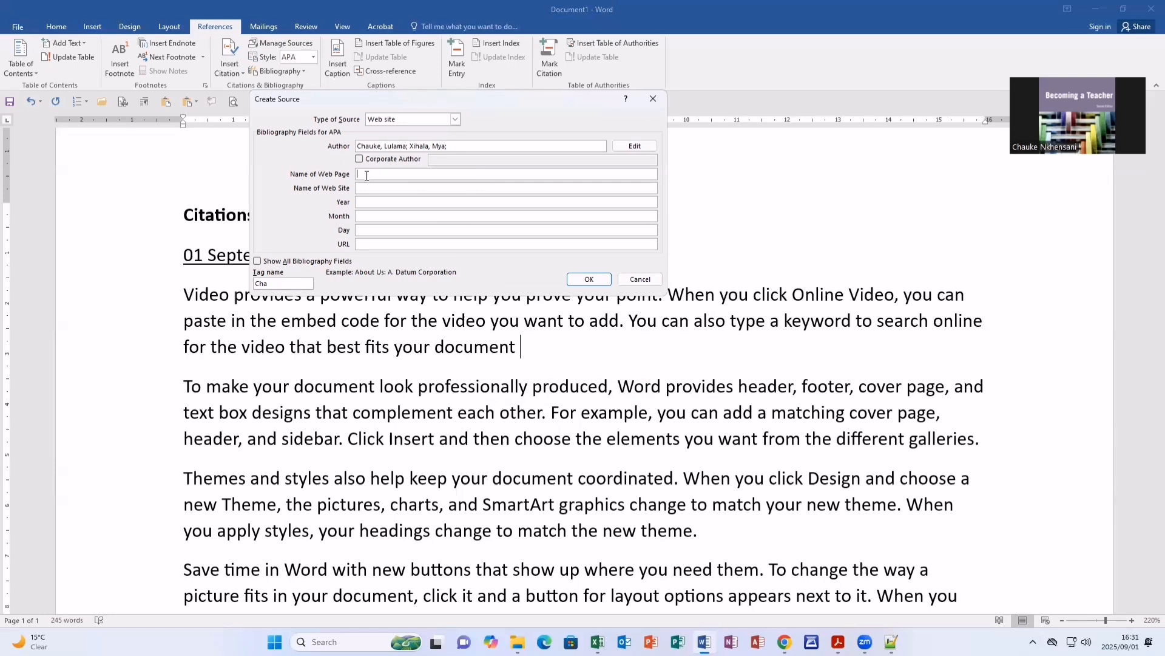
{"action": "type", "text": "CAT Lessons"}
{"action": "left_click", "coordinate": [379, 187]}
{"action": "type", "text": "Learning About CAT"}
Set the source's date to year 2025, month June, day 24.
{"action": "left_click", "coordinate": [369, 201]}
{"action": "type", "text": "2025"}
{"action": "left_click", "coordinate": [378, 217]}
{"action": "type", "text": "June"}
{"action": "left_click", "coordinate": [395, 229]}
{"action": "type", "text": "24"}
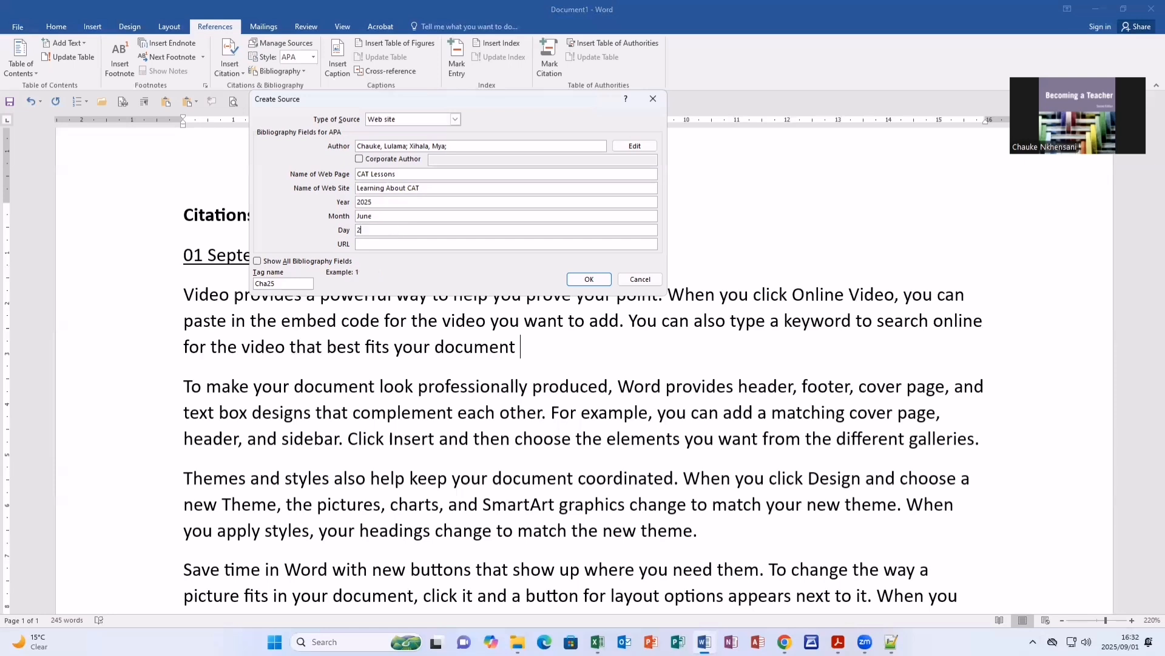
{"action": "left_click", "coordinate": [390, 245]}
{"action": "type", "text": "http://www.catlessons.org.za/"}
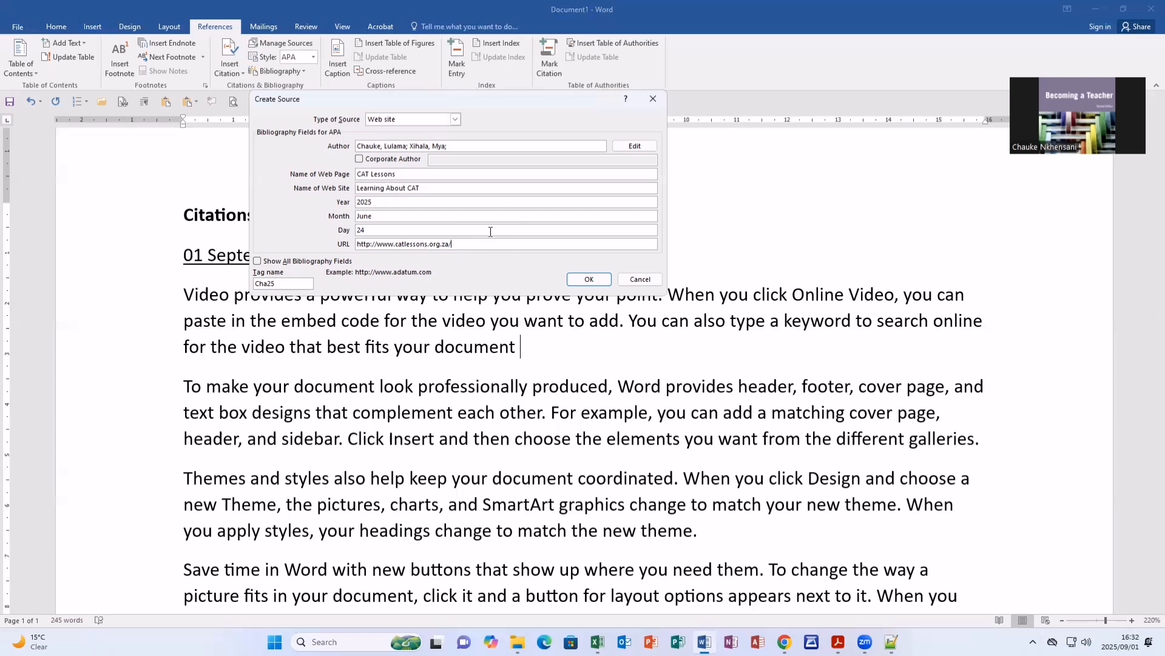
{"action": "left_click", "coordinate": [602, 279]}
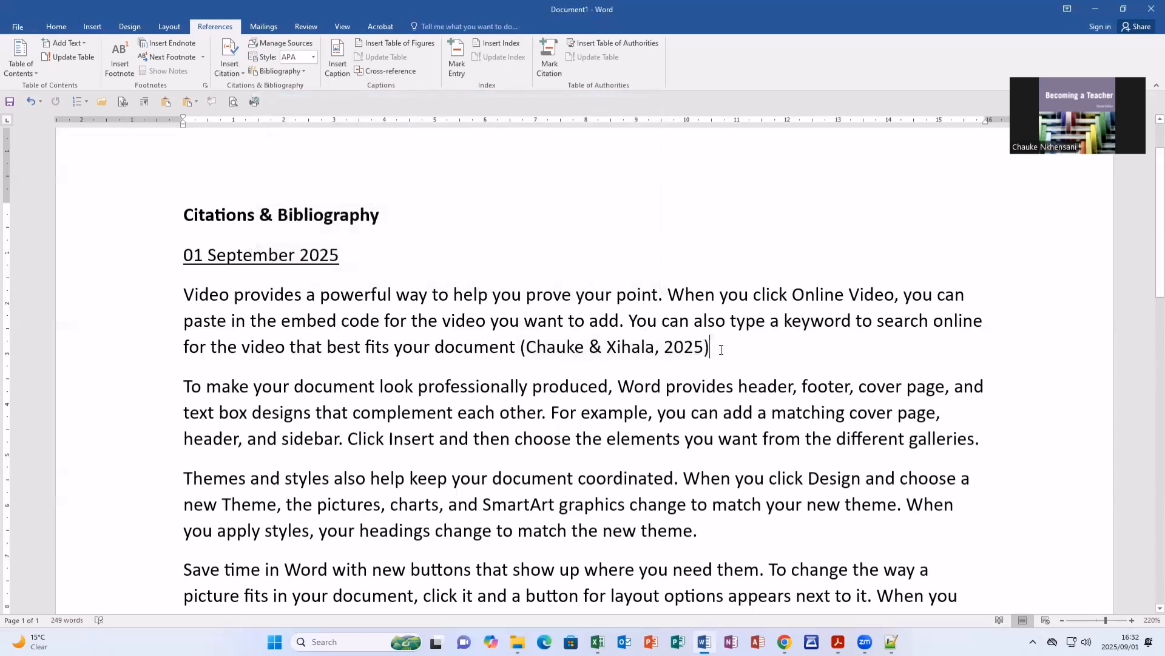
End the first paragraph with a full stop after the citation and check the citation field.
{"action": "type", "text": "."}
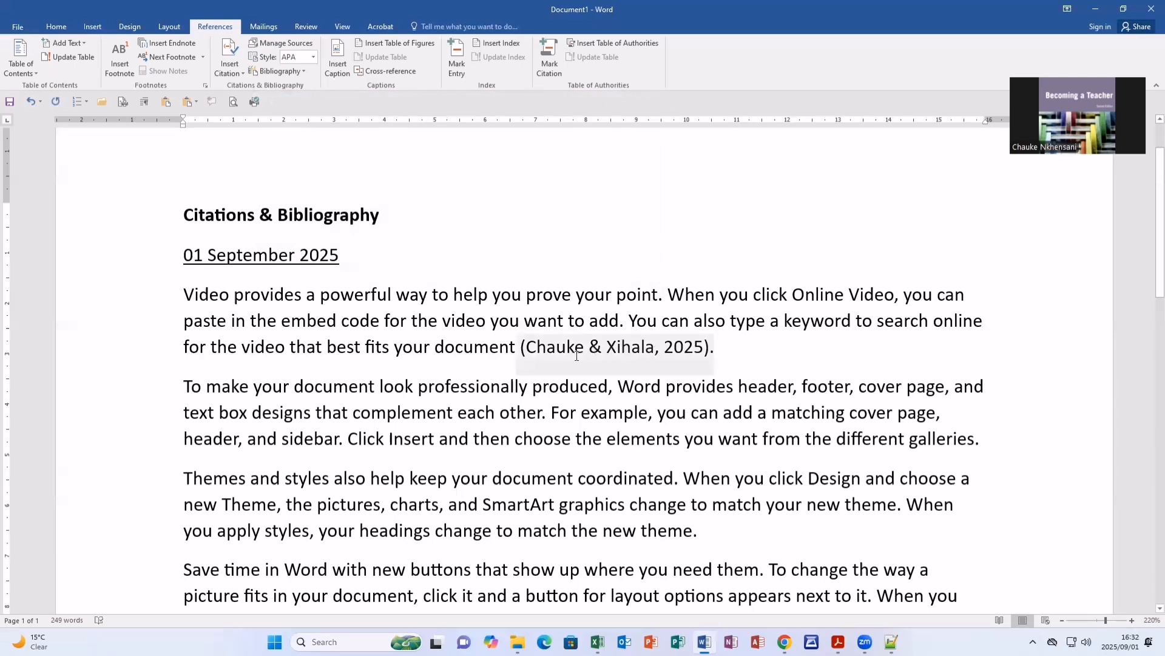
{"action": "left_click", "coordinate": [617, 350]}
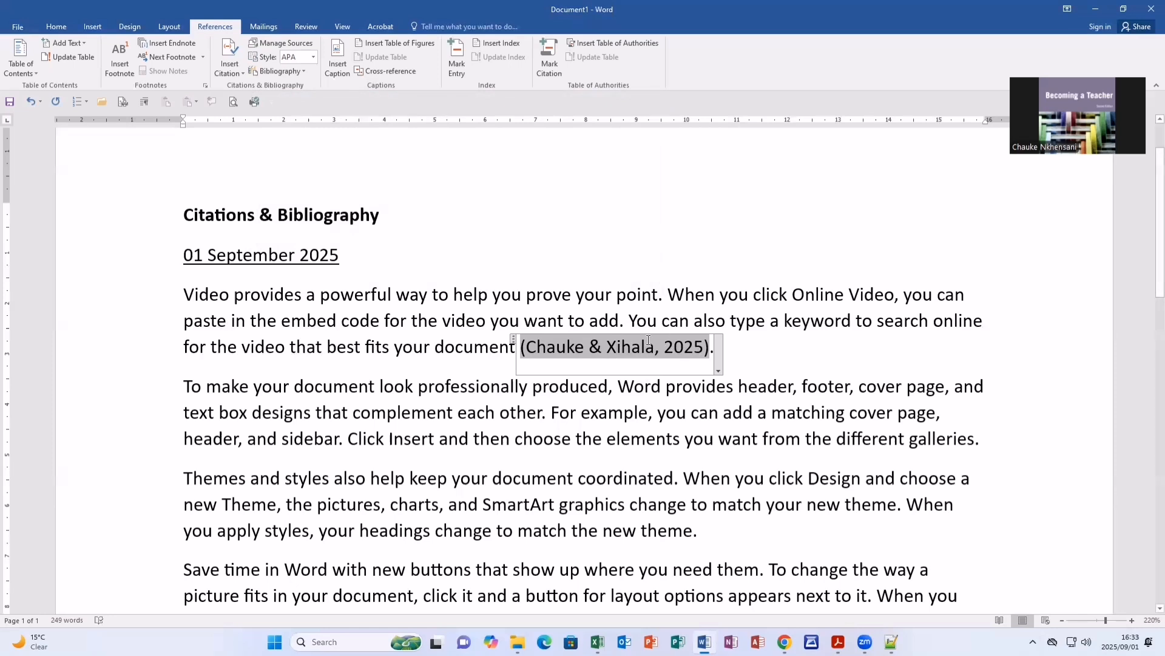
{"action": "left_click", "coordinate": [706, 387]}
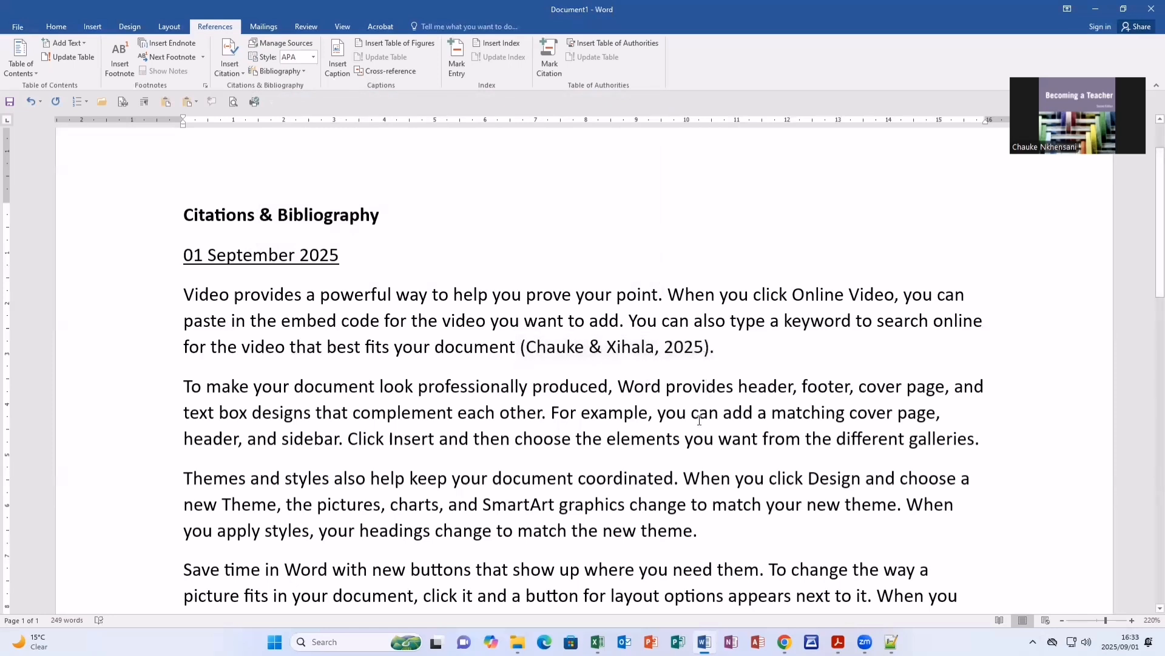
{"action": "scroll", "coordinate": [684, 448], "scroll_direction": "down", "scroll_amount": 4}
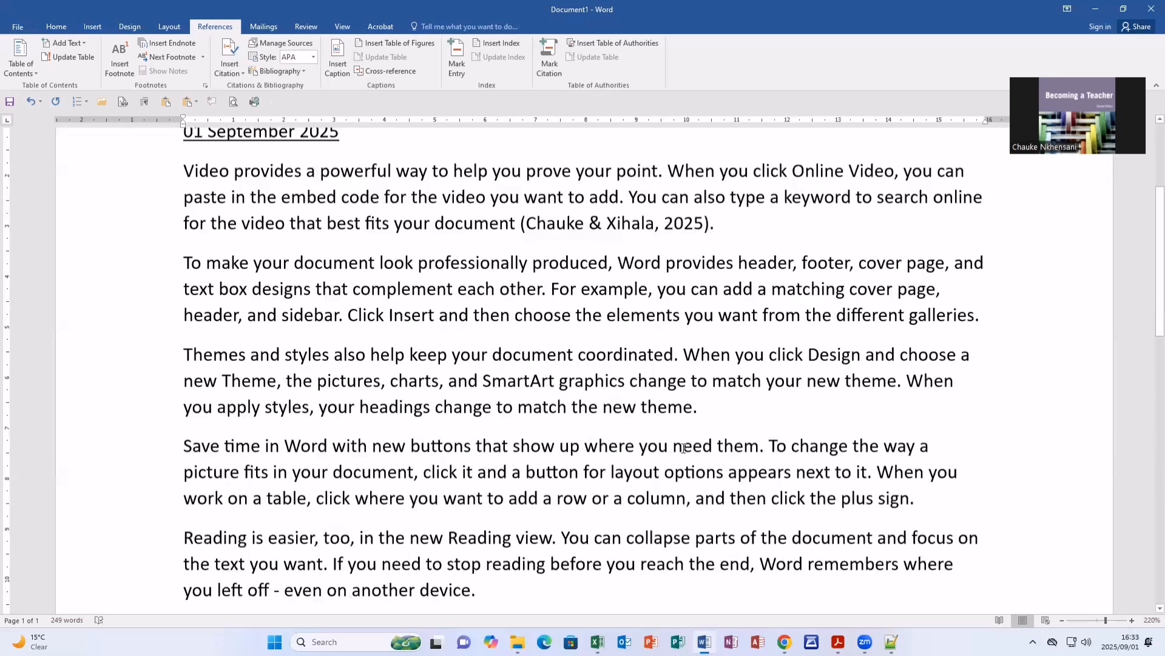
View the saved sources available for citation and choose APA Sixth Edition as the document's citation style.
{"action": "scroll", "coordinate": [674, 444], "scroll_direction": "down", "scroll_amount": 2}
{"action": "scroll", "coordinate": [667, 442], "scroll_direction": "up", "scroll_amount": 3}
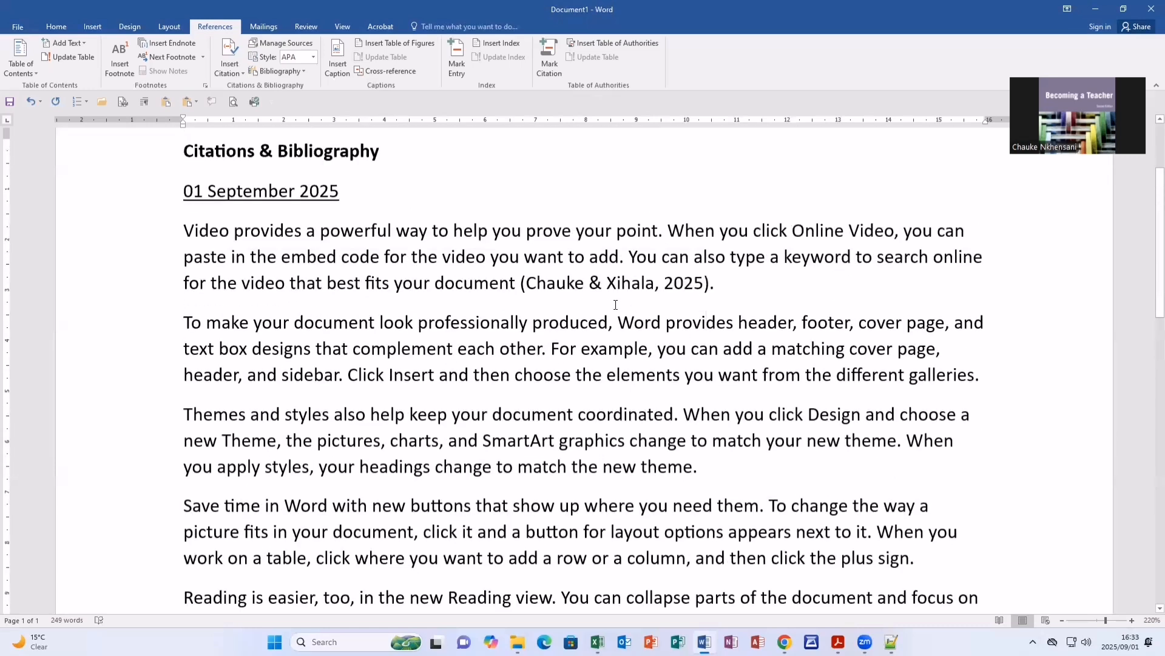
{"action": "scroll", "coordinate": [616, 304], "scroll_direction": "up", "scroll_amount": 3}
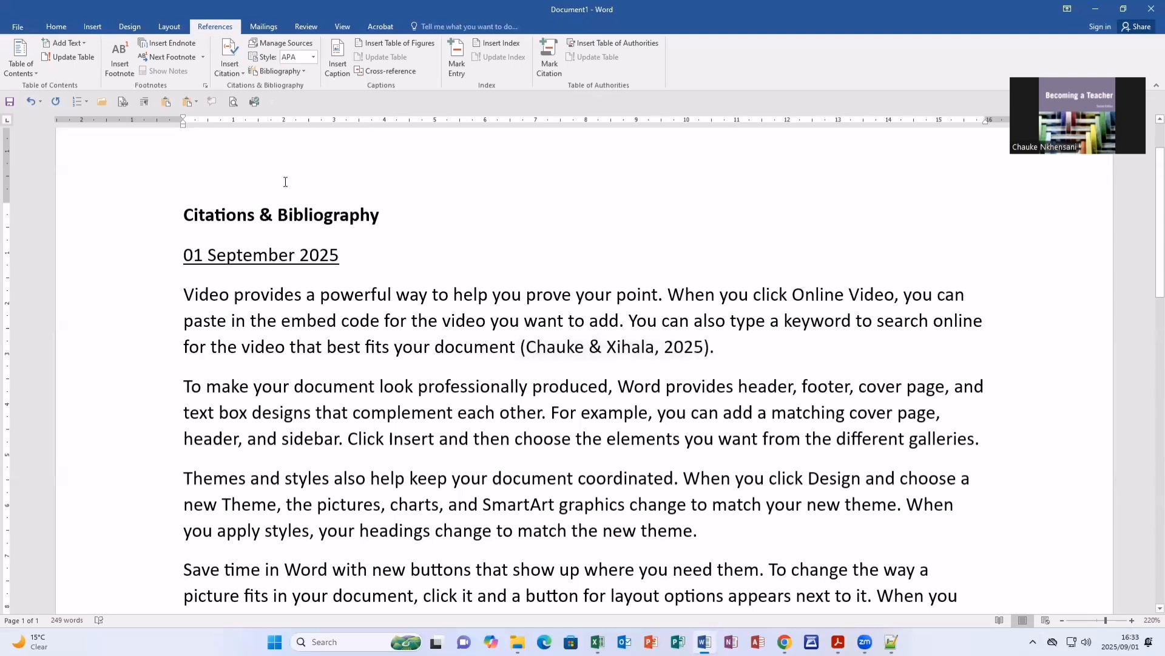
{"action": "left_click", "coordinate": [241, 71]}
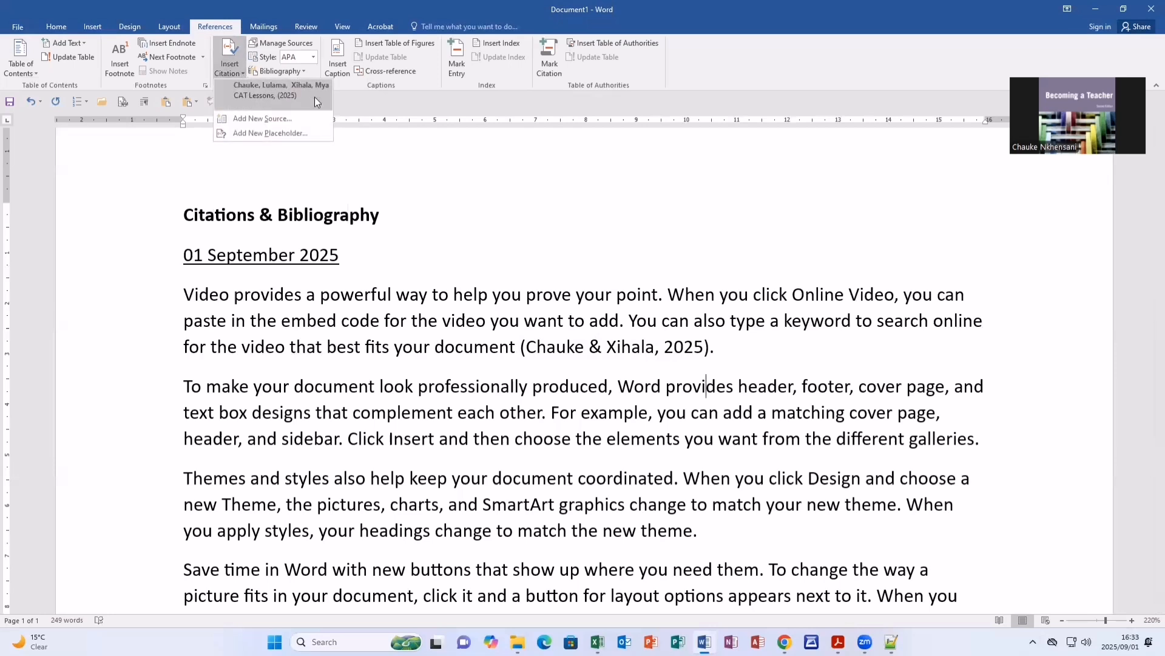
{"action": "left_click", "coordinate": [420, 305]}
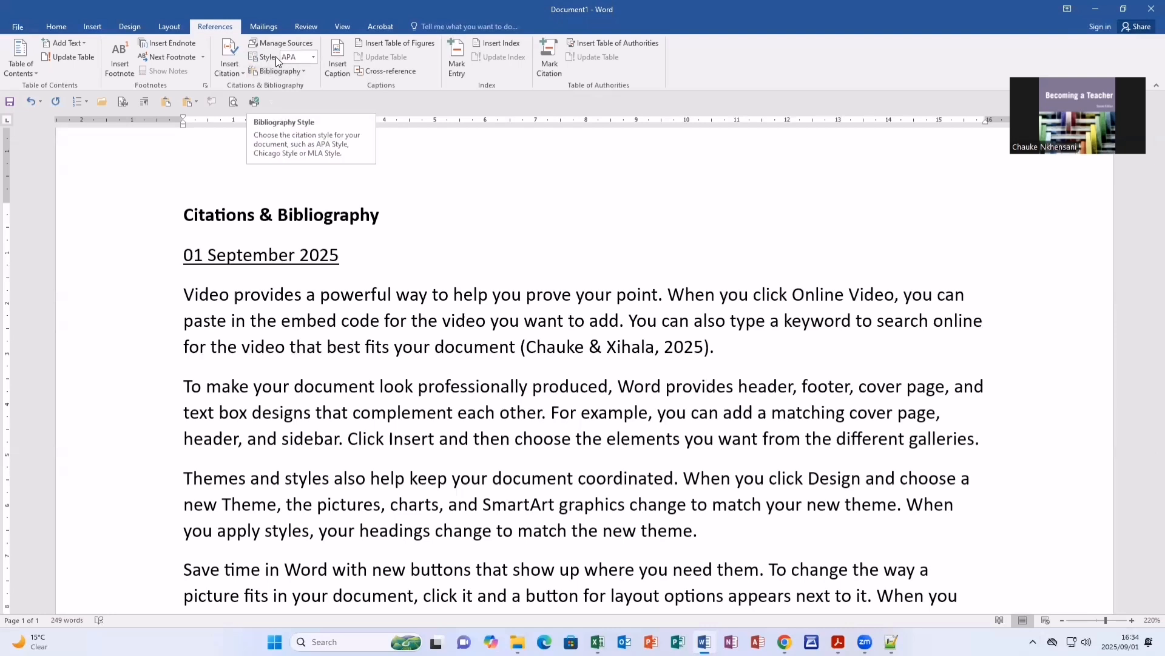
{"action": "left_click", "coordinate": [315, 56]}
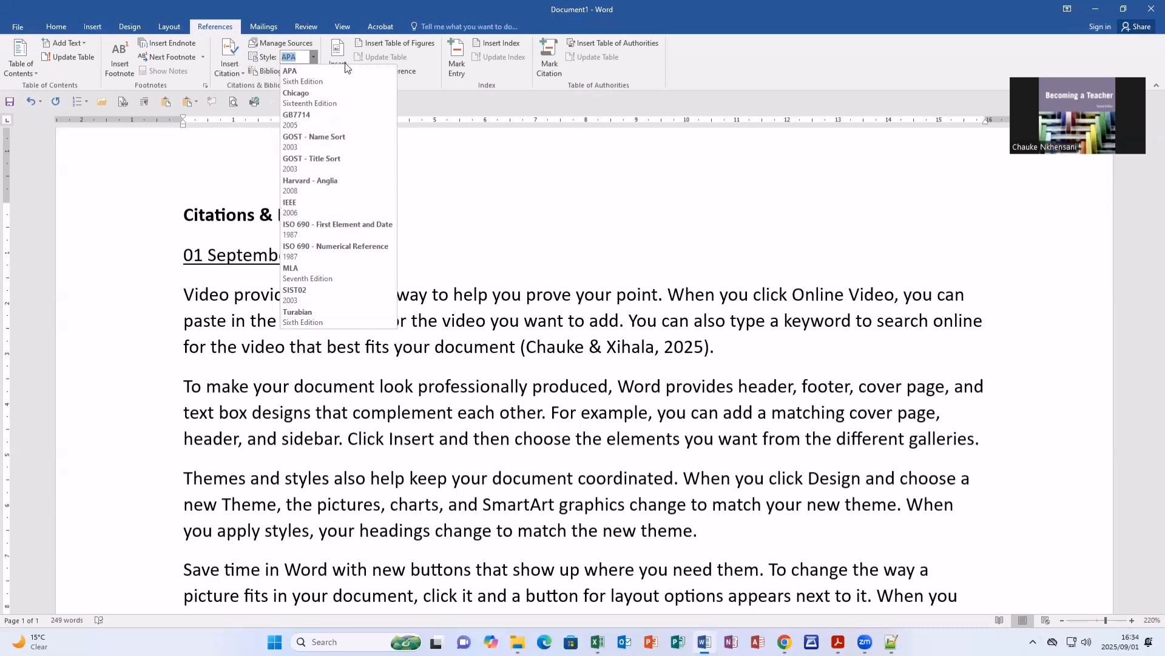
{"action": "left_click", "coordinate": [328, 76]}
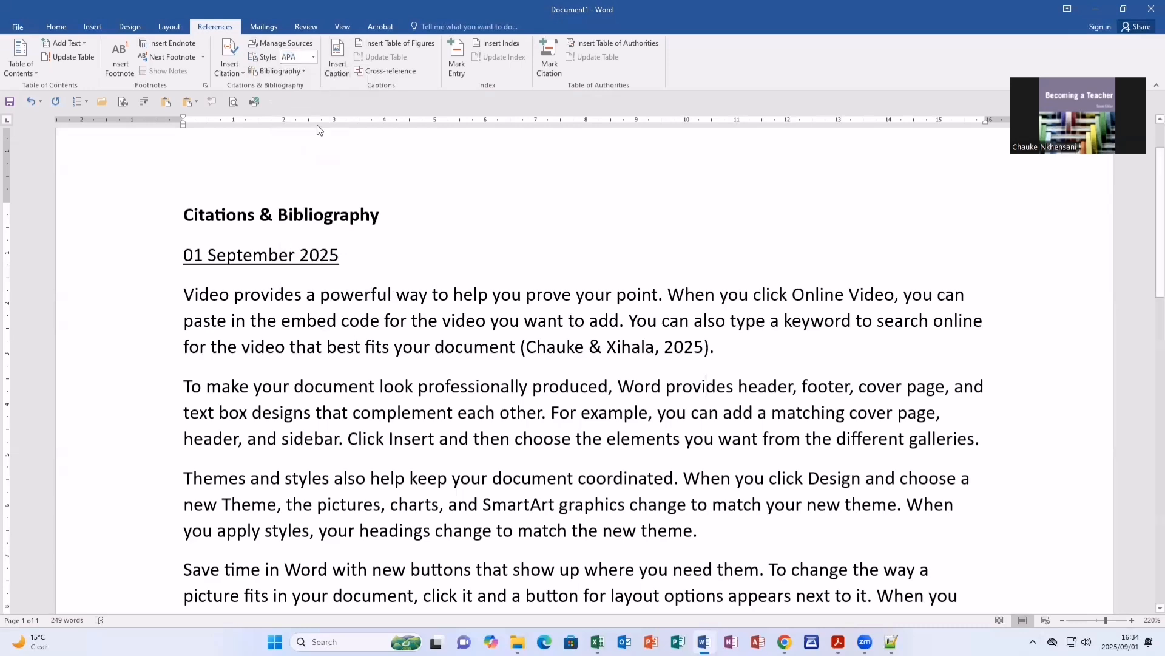
Add blank lines after the document's last paragraph to make room for the reference list.
{"action": "scroll", "coordinate": [314, 209], "scroll_direction": "down", "scroll_amount": 5}
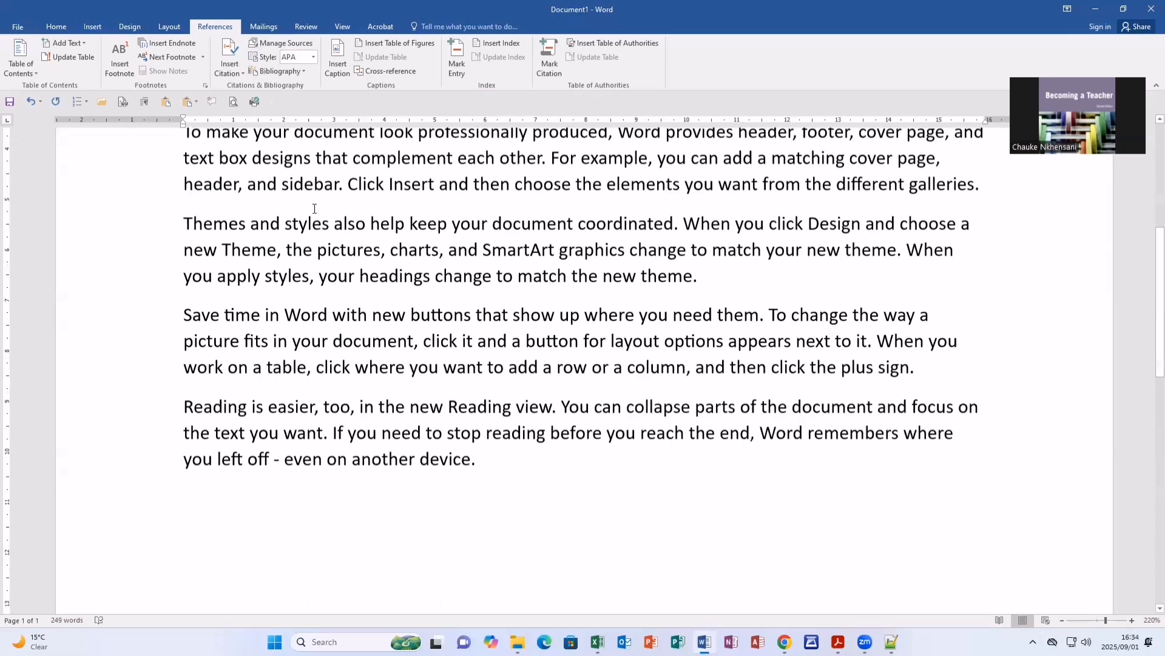
{"action": "scroll", "coordinate": [315, 209], "scroll_direction": "down", "scroll_amount": 10}
{"action": "scroll", "coordinate": [314, 209], "scroll_direction": "up", "scroll_amount": 4}
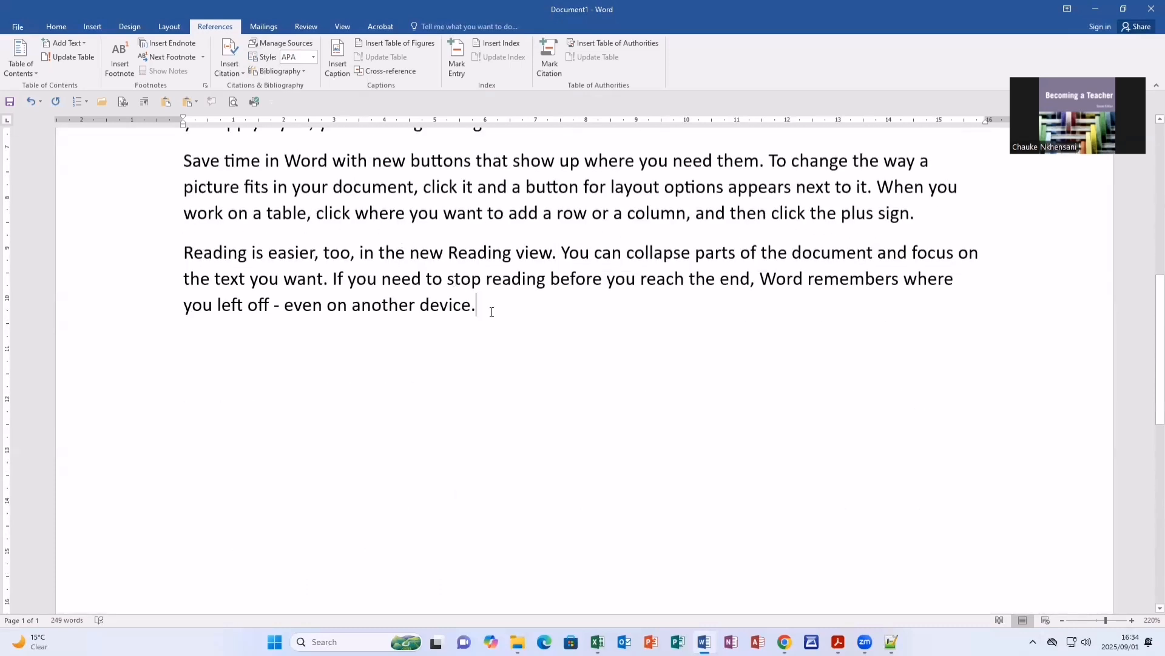
{"action": "key", "text": "Return"}
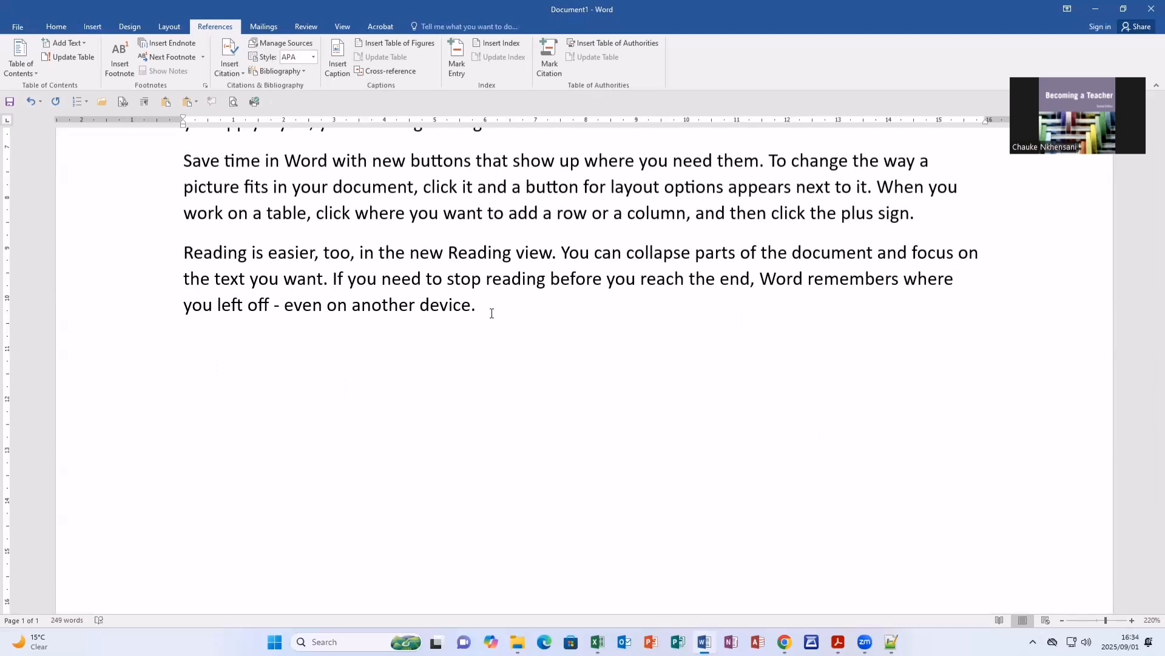
{"action": "scroll", "coordinate": [357, 360], "scroll_direction": "down", "scroll_amount": 8}
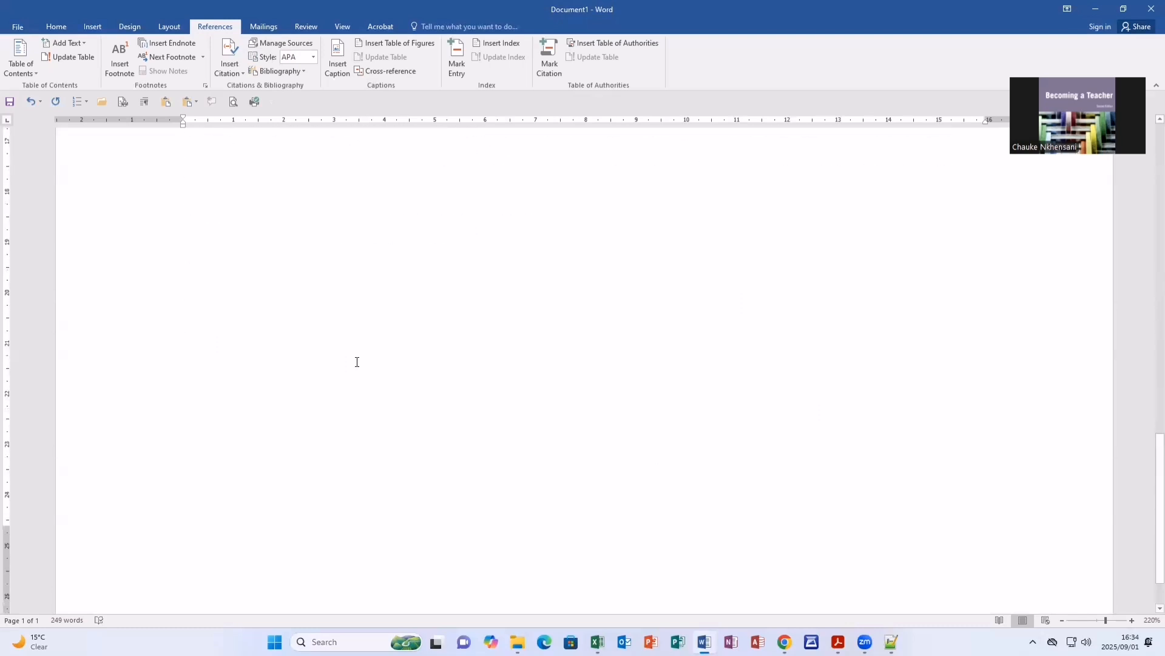
{"action": "scroll", "coordinate": [357, 362], "scroll_direction": "down", "scroll_amount": 1}
{"action": "scroll", "coordinate": [357, 362], "scroll_direction": "up", "scroll_amount": 9}
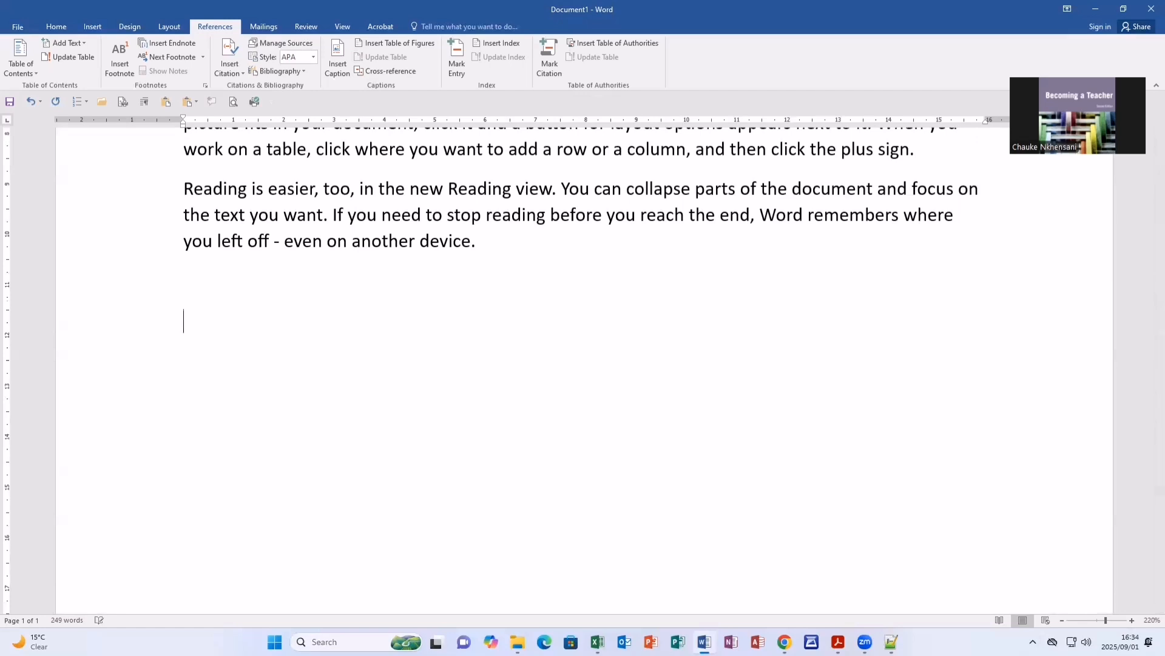
{"action": "key", "text": "Return"}
{"action": "scroll", "coordinate": [521, 533], "scroll_direction": "down", "scroll_amount": 5}
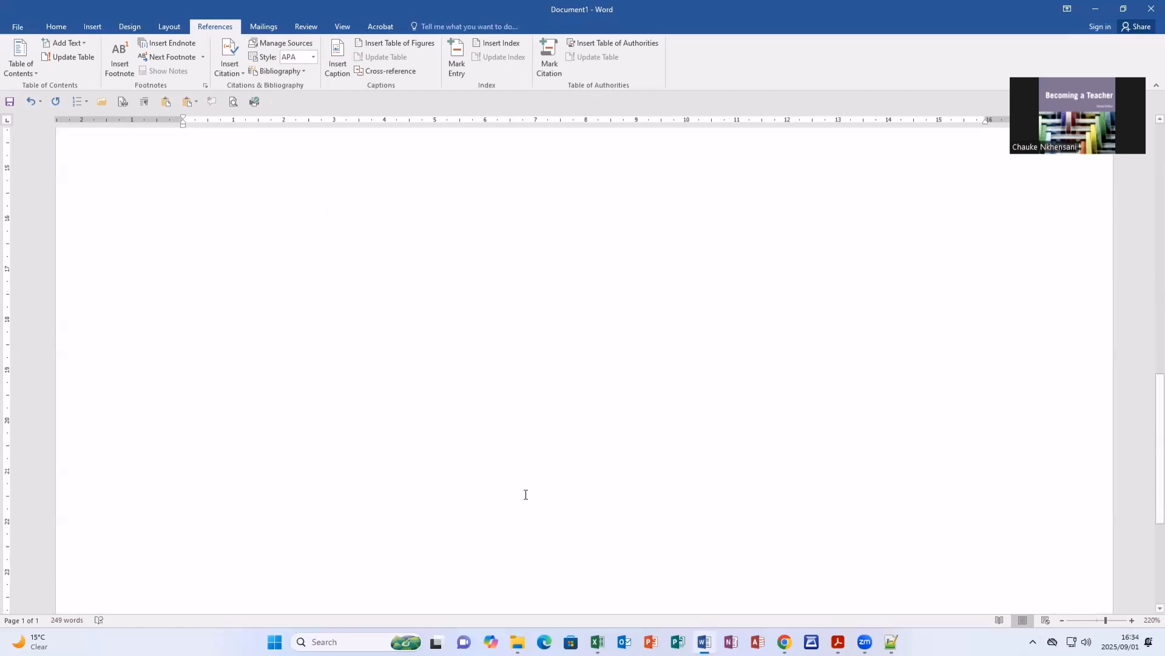
{"action": "scroll", "coordinate": [526, 492], "scroll_direction": "up", "scroll_amount": 4}
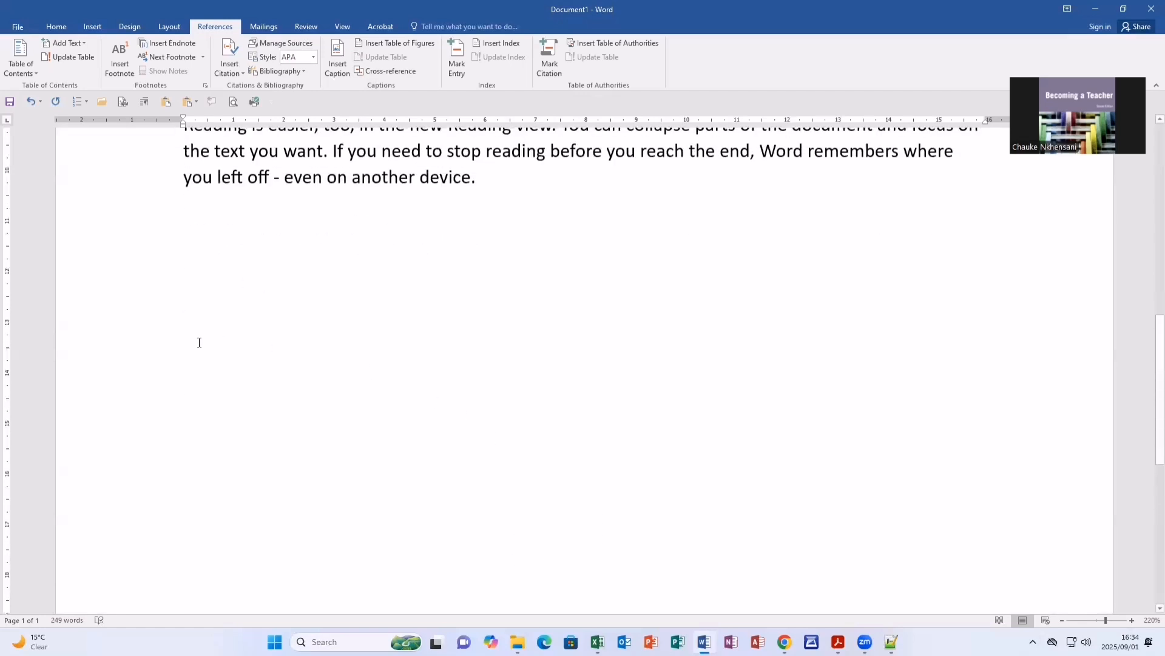
Insert the built-in References bibliography below the last paragraph and check its field.
{"action": "left_click", "coordinate": [301, 71]}
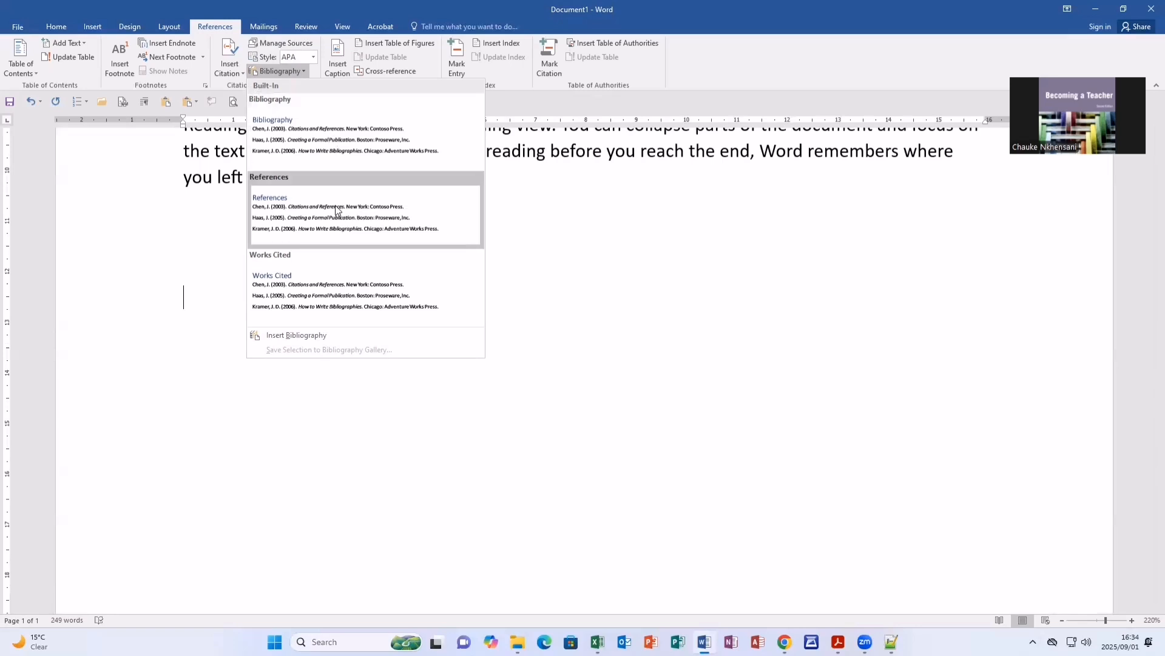
{"action": "left_click", "coordinate": [374, 201]}
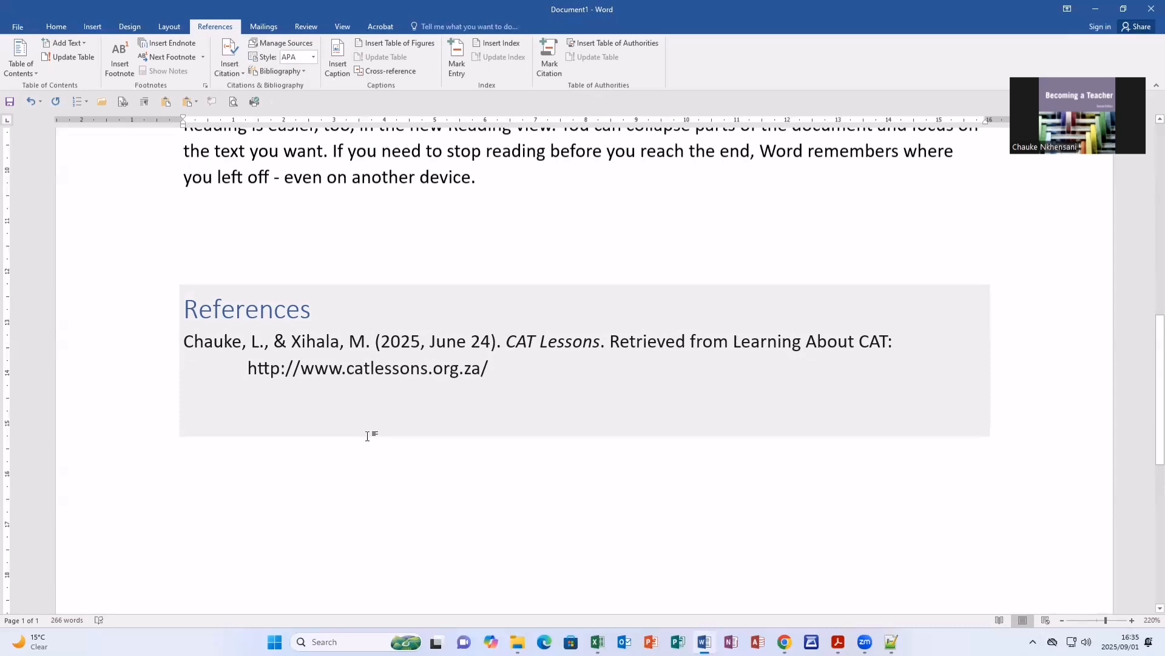
{"action": "left_click", "coordinate": [301, 331]}
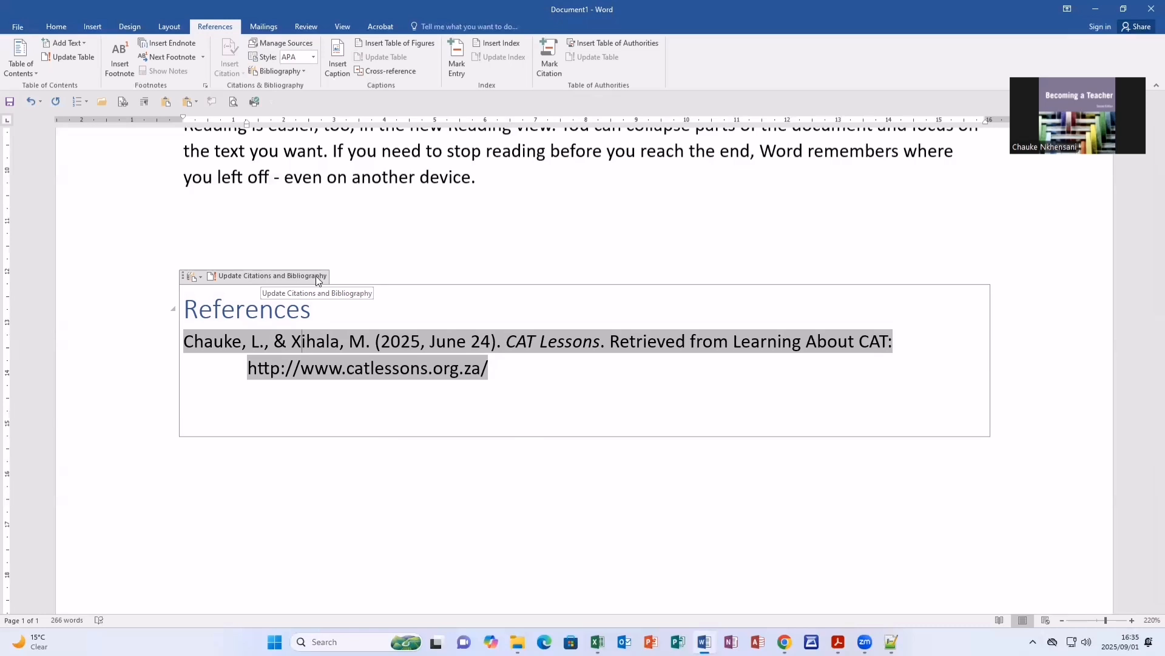
{"action": "left_click", "coordinate": [369, 464]}
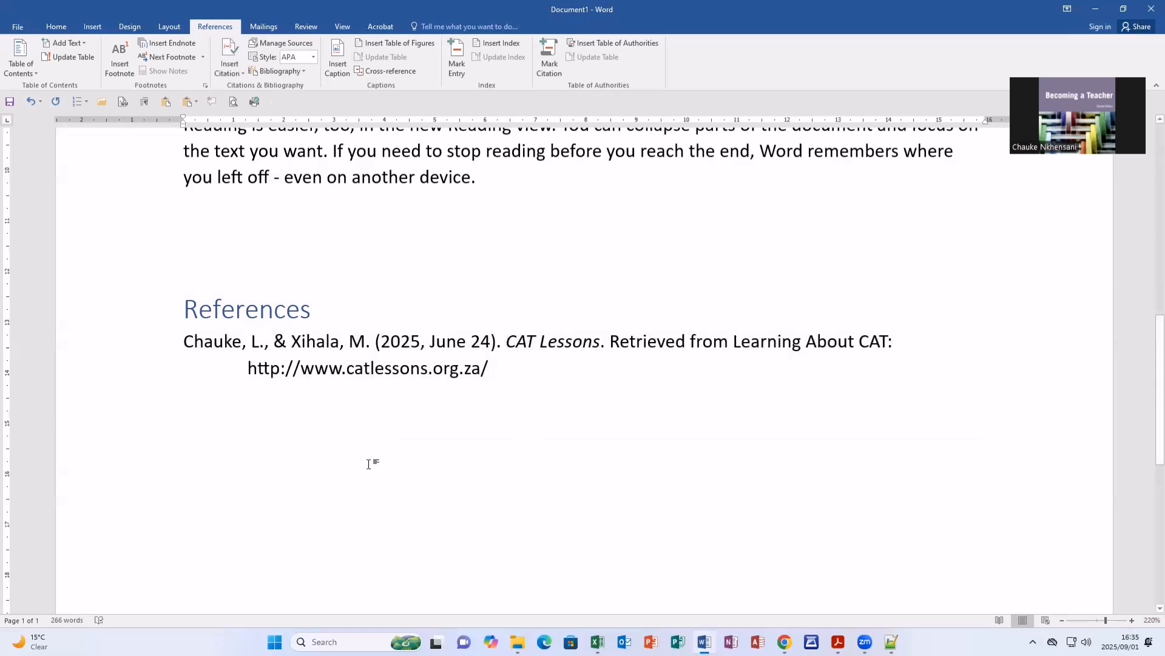